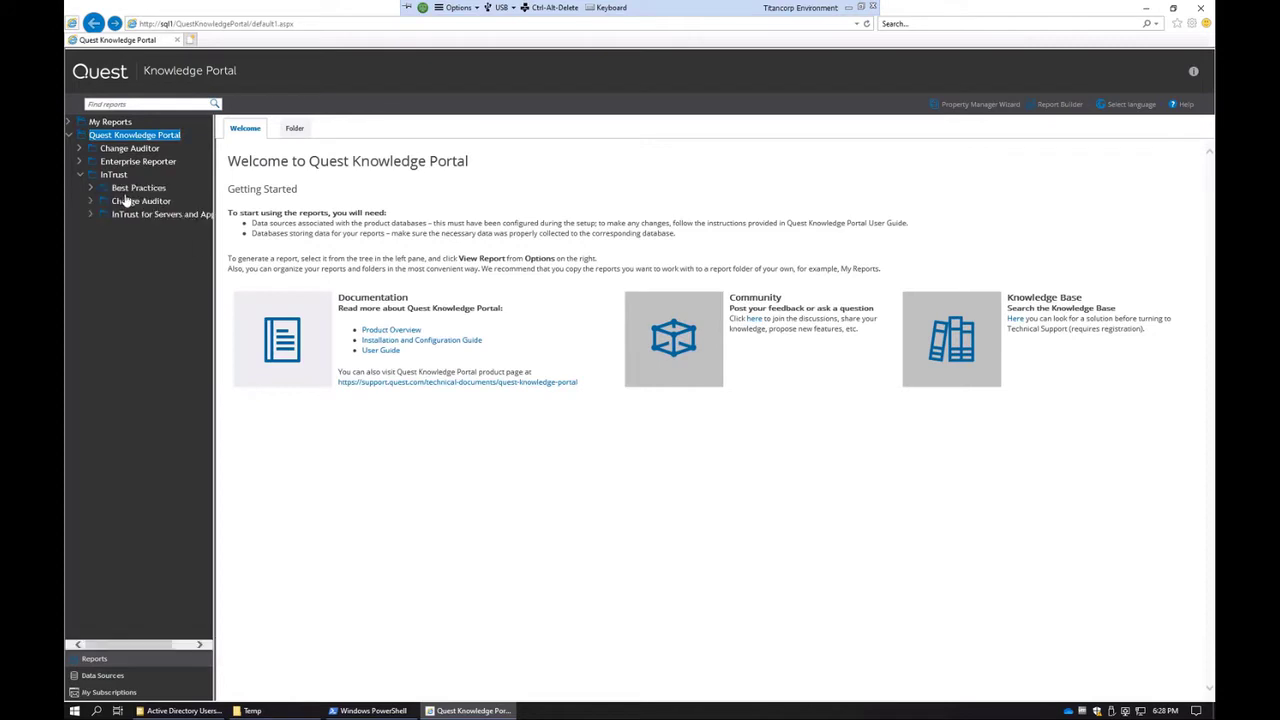
Open InTrust's "User logon session duration by week" report under Best Practices, Auditing Workstations, Activity on Workstations, widening the report tree to read the names.
left_click(91, 188)
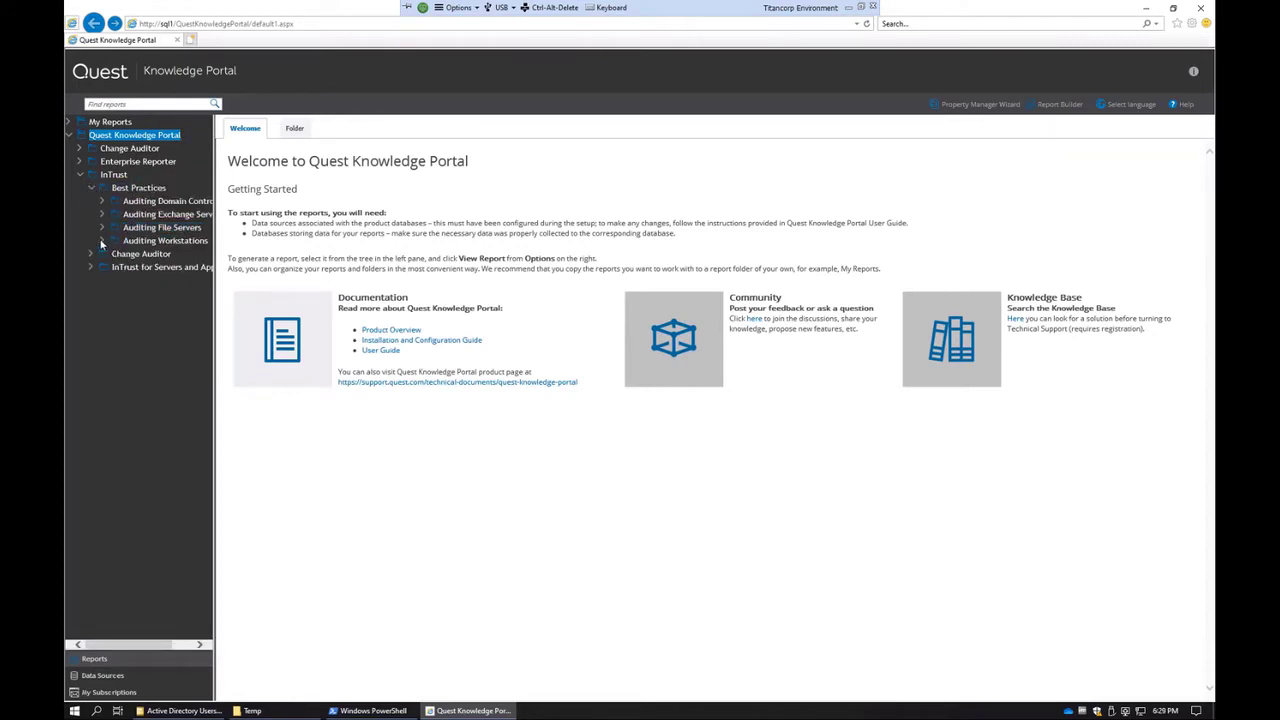
left_click(101, 241)
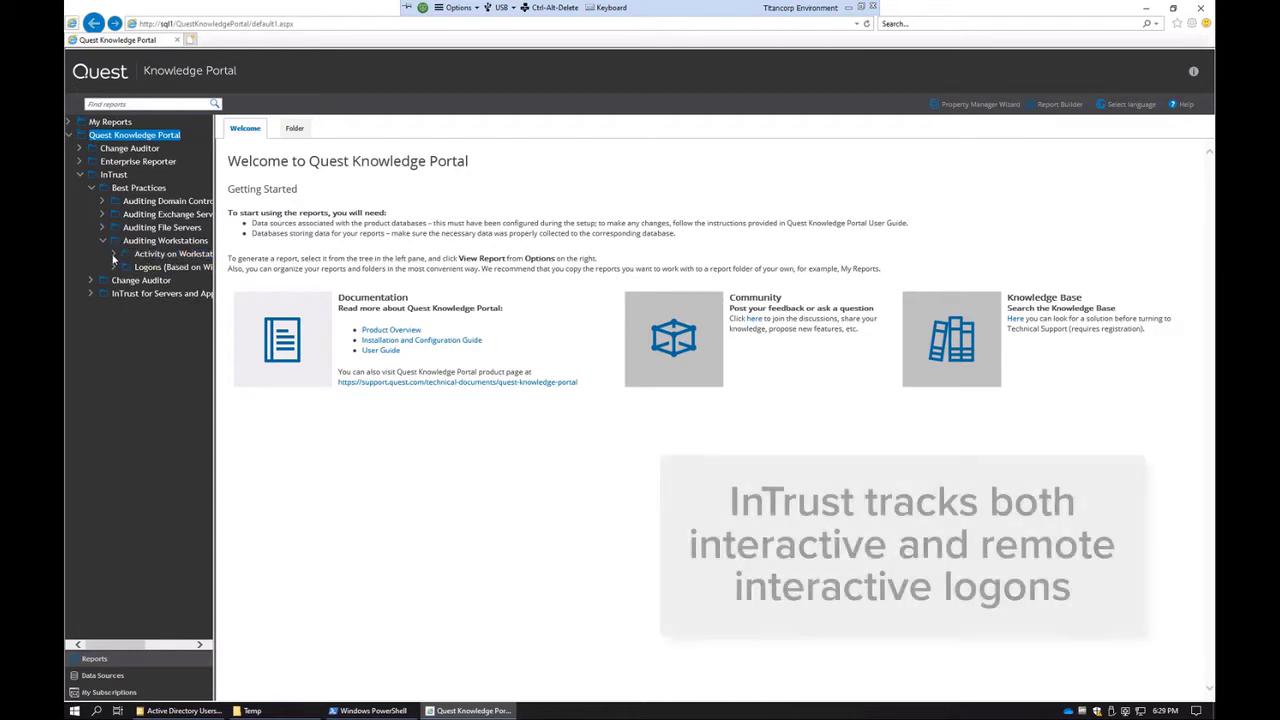
left_click(114, 255)
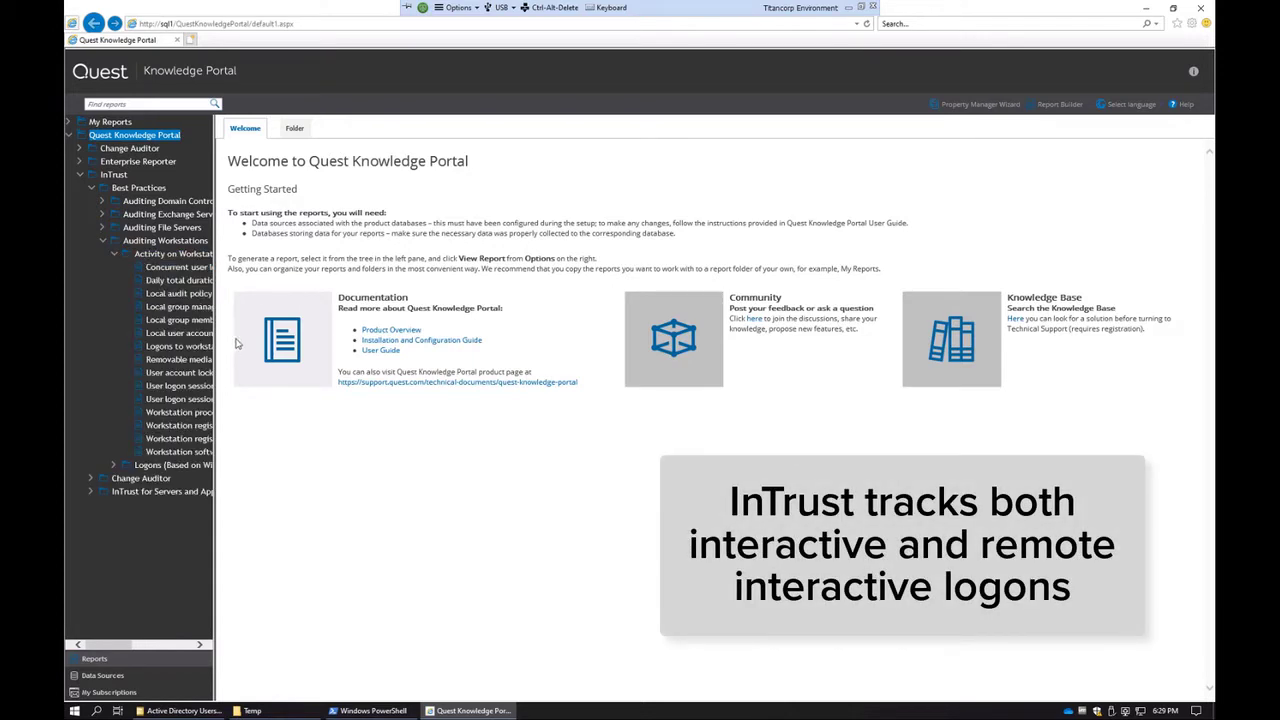
left_click_drag(216, 330, 312, 340)
left_click(190, 346)
left_click(186, 386)
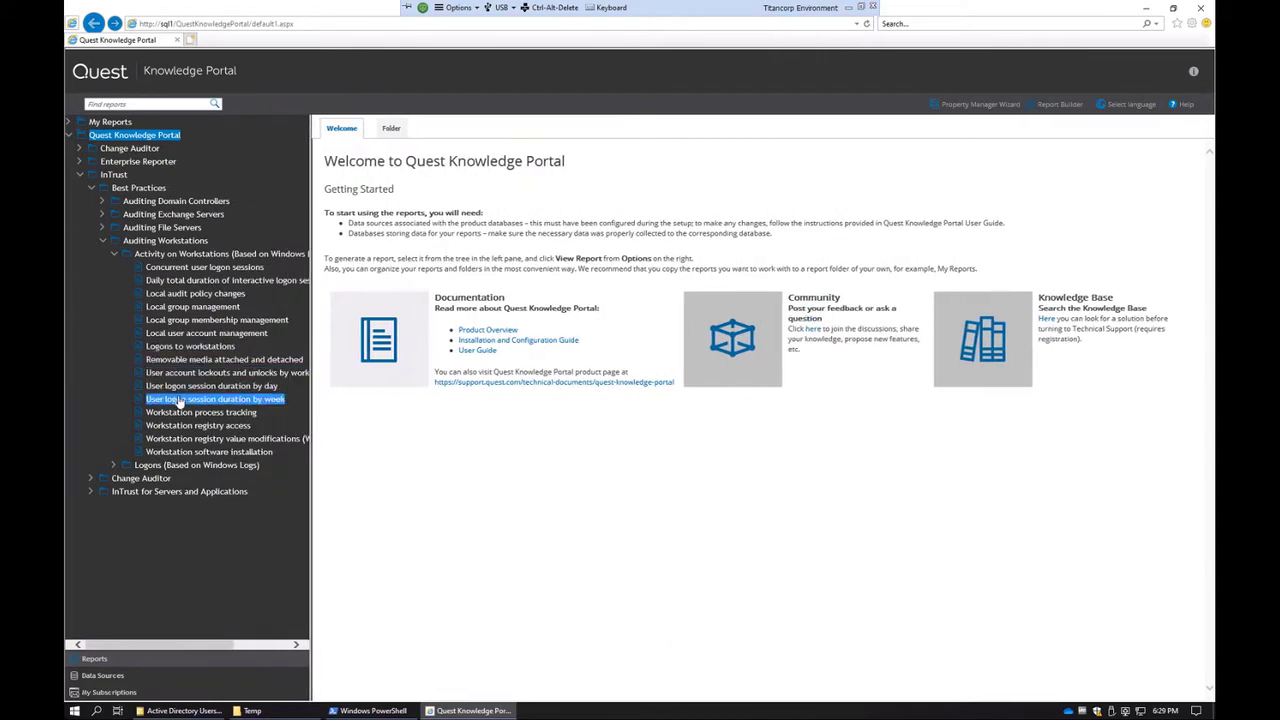
left_click(265, 399)
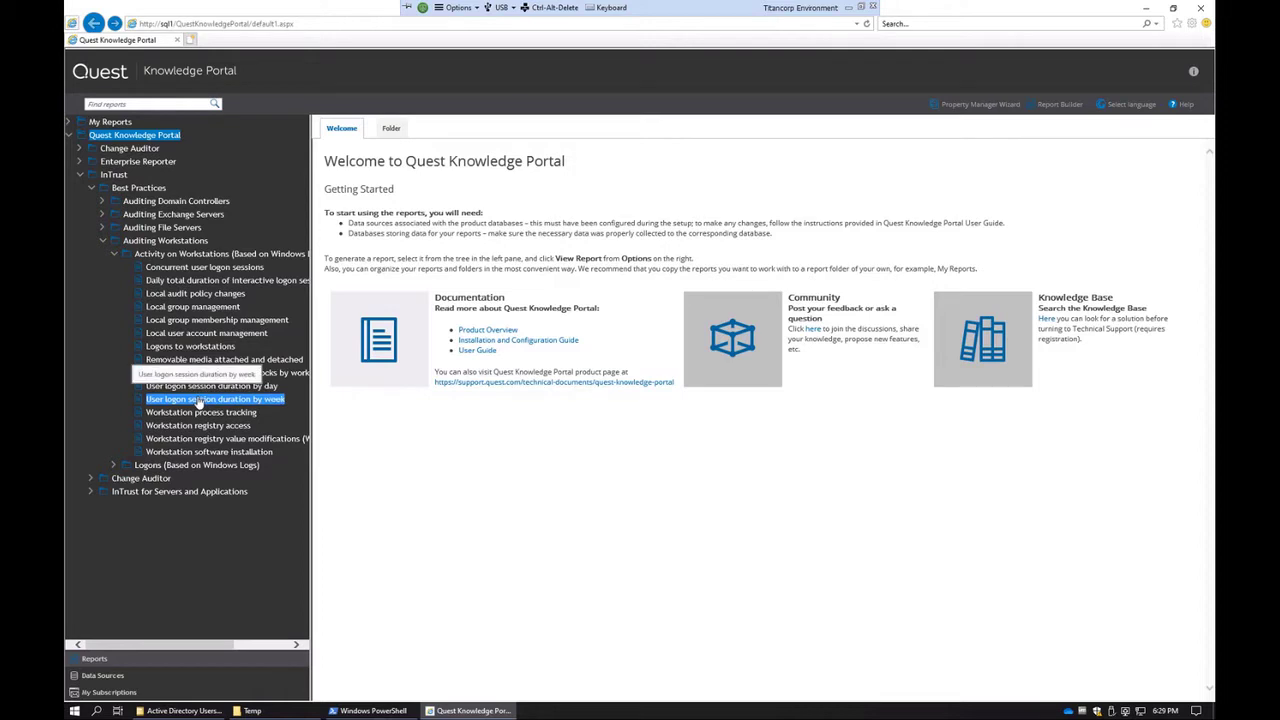
left_click(269, 402)
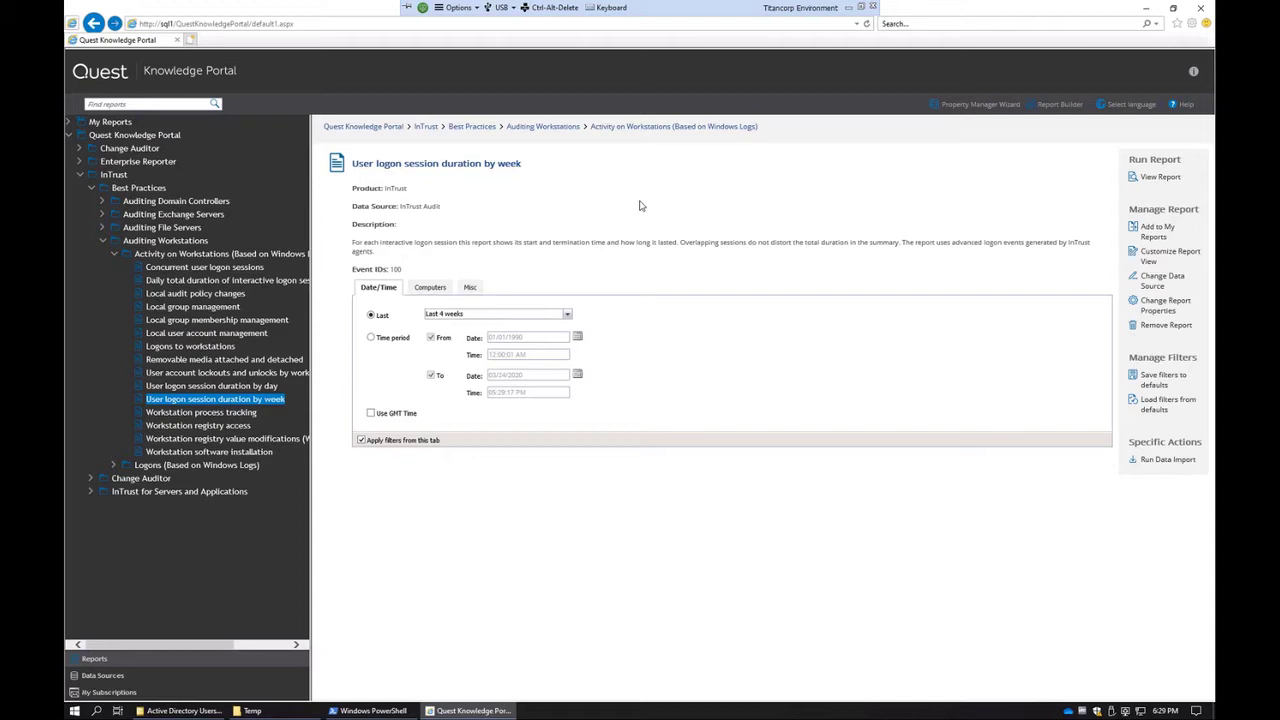
Limit the report to the last 2 weeks and to computers like TCORP%.
left_click(566, 315)
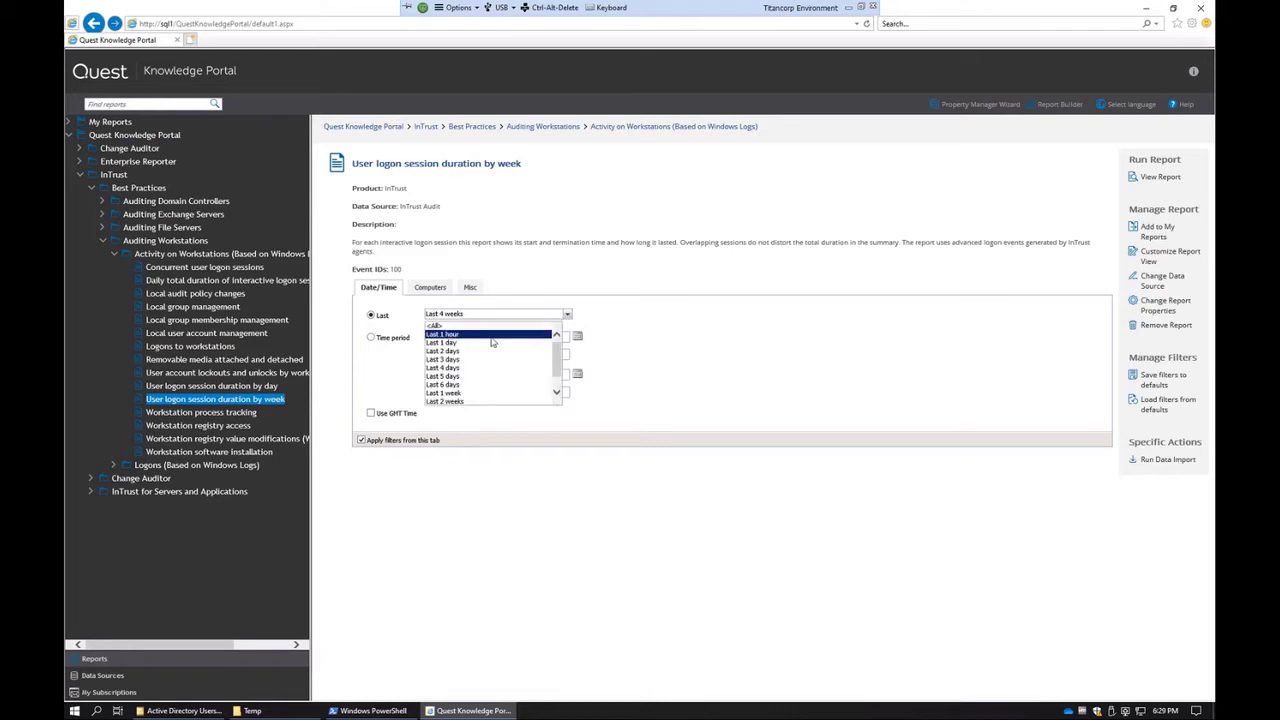
left_click(452, 402)
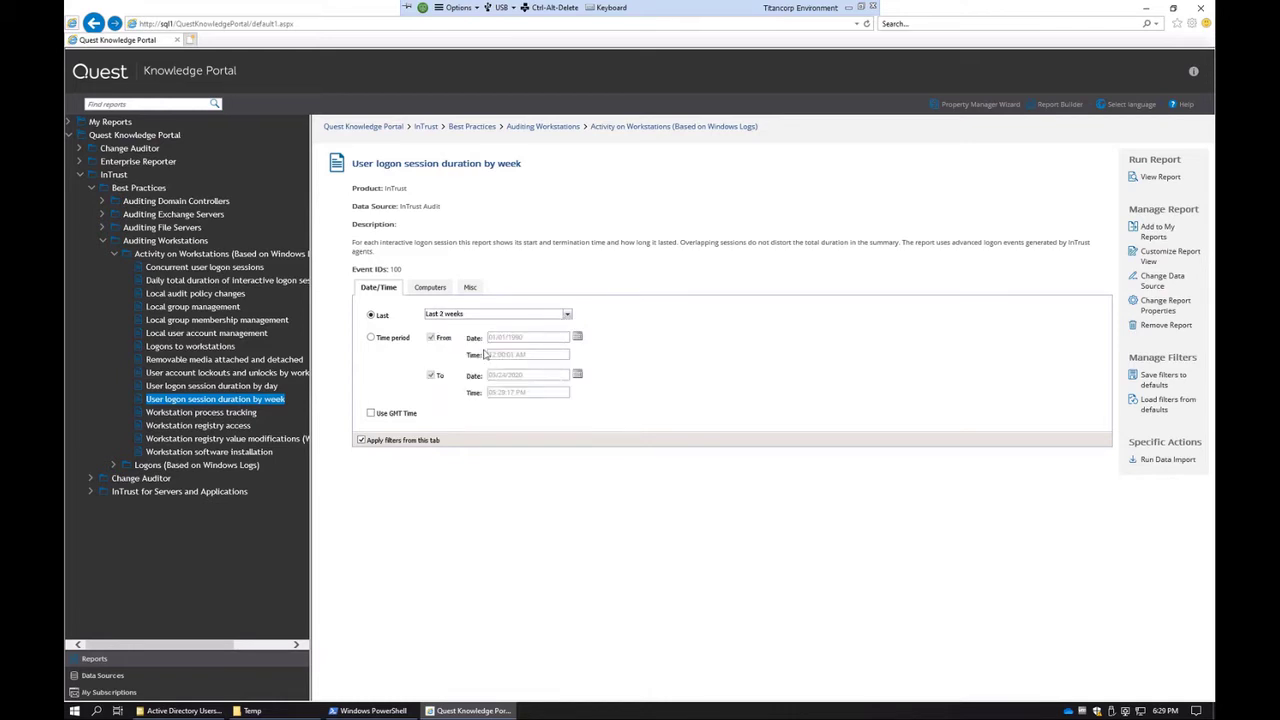
left_click(430, 288)
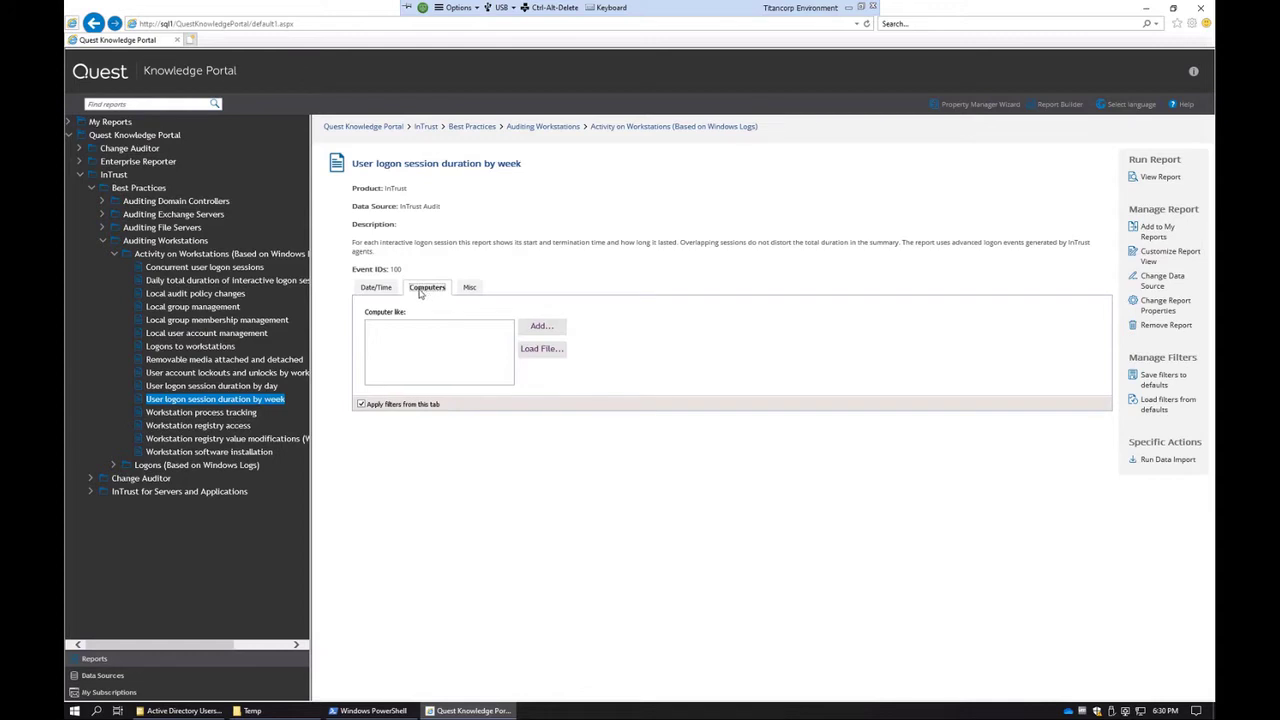
left_click(378, 288)
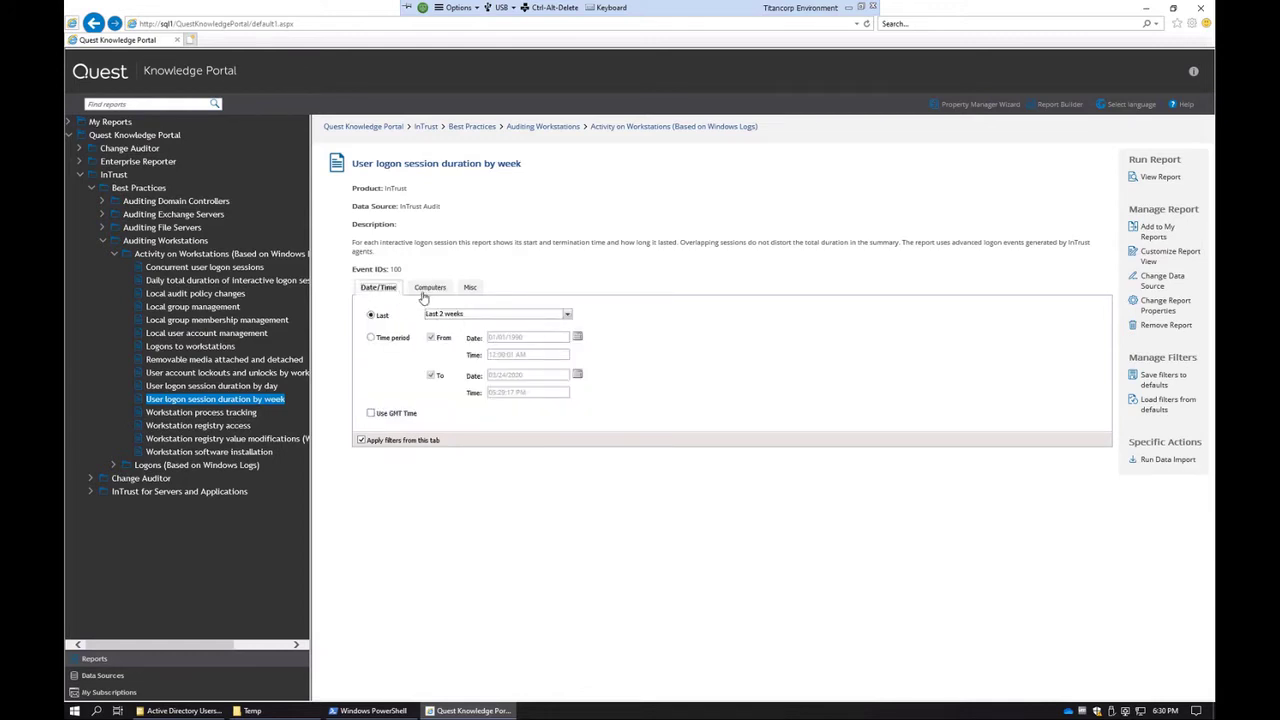
left_click(428, 288)
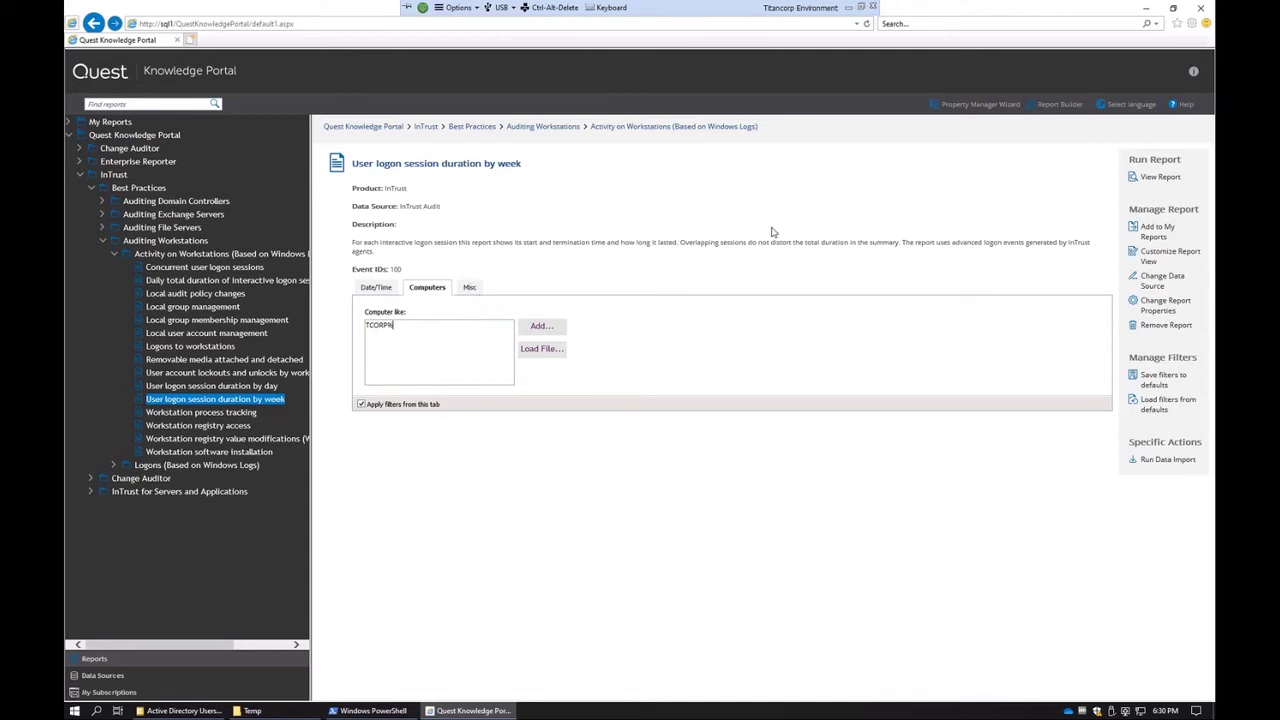
Set the report's miscellaneous "Show filters" option to No.
left_click(469, 289)
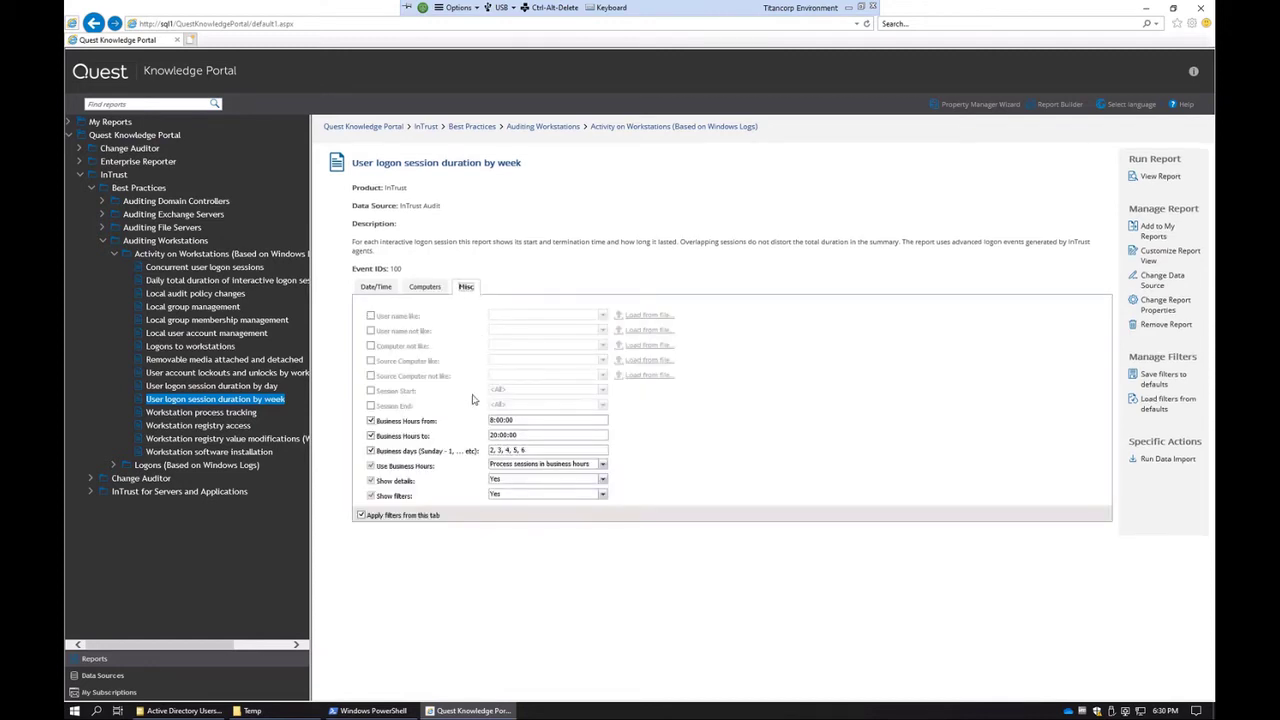
left_click(602, 494)
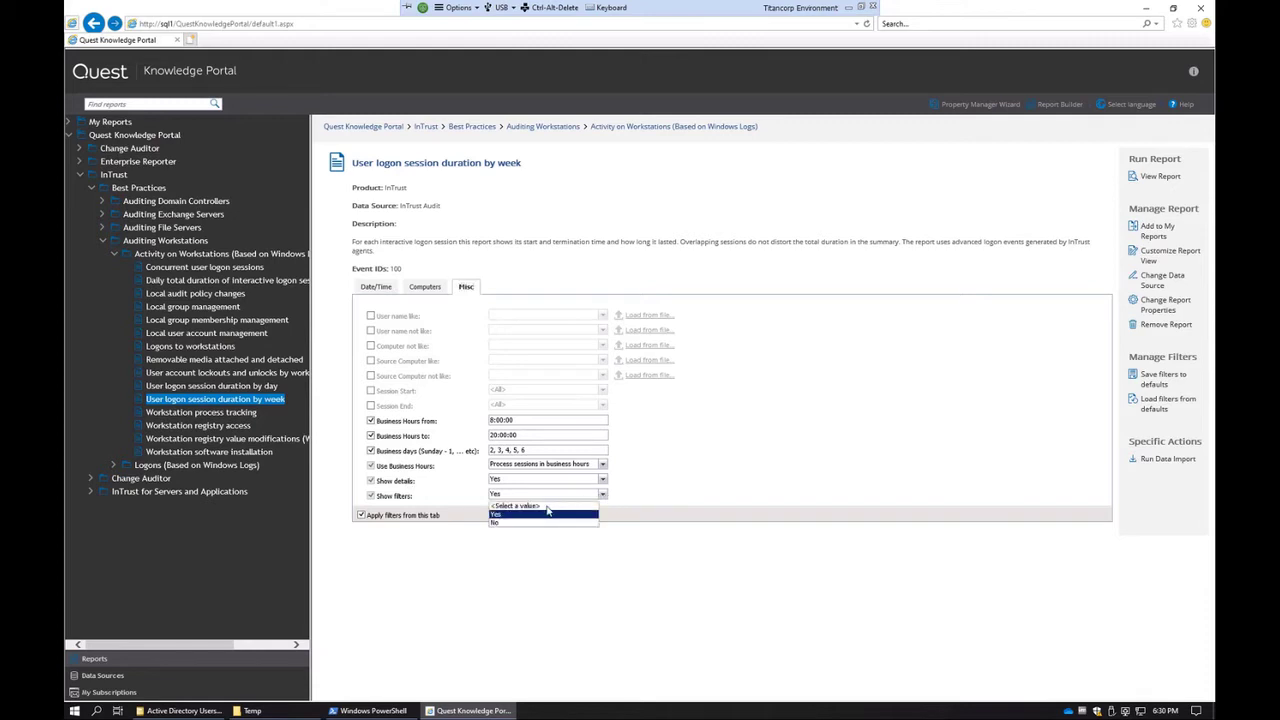
left_click(492, 524)
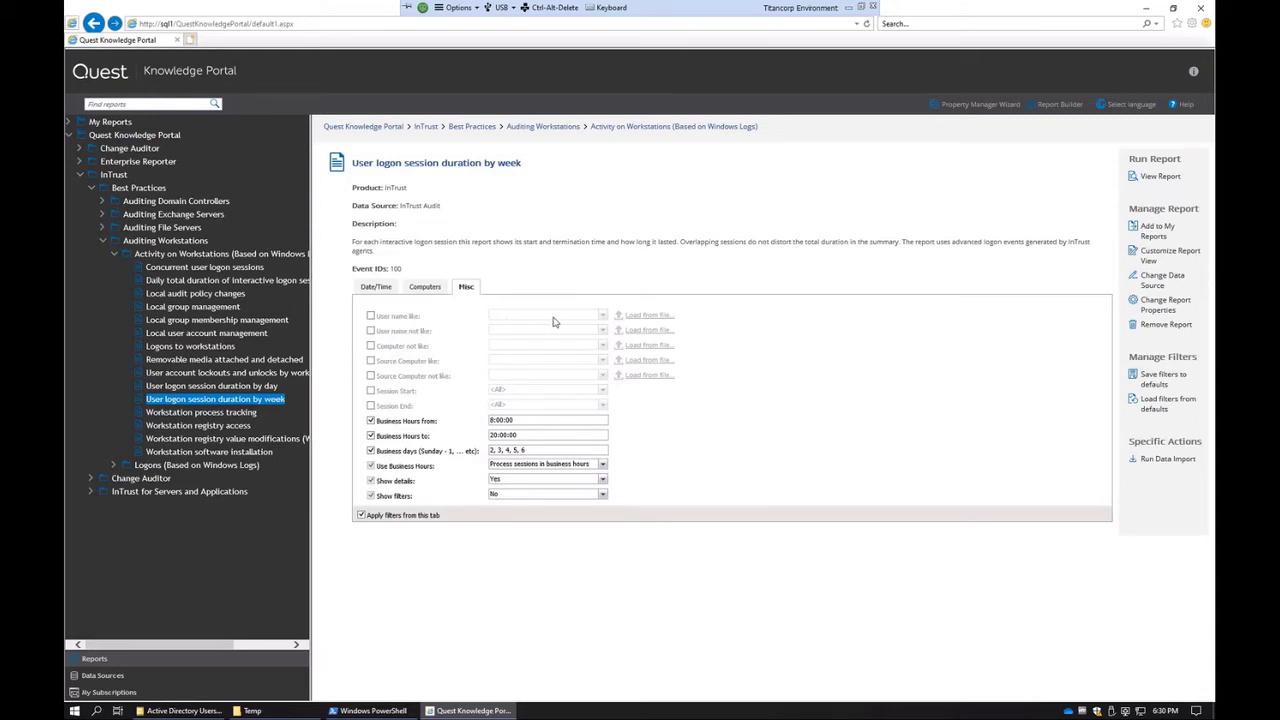
Enable the "User name like" filter and import its values from C:\Temp\mygroup.txt.
left_click(389, 318)
left_click(648, 316)
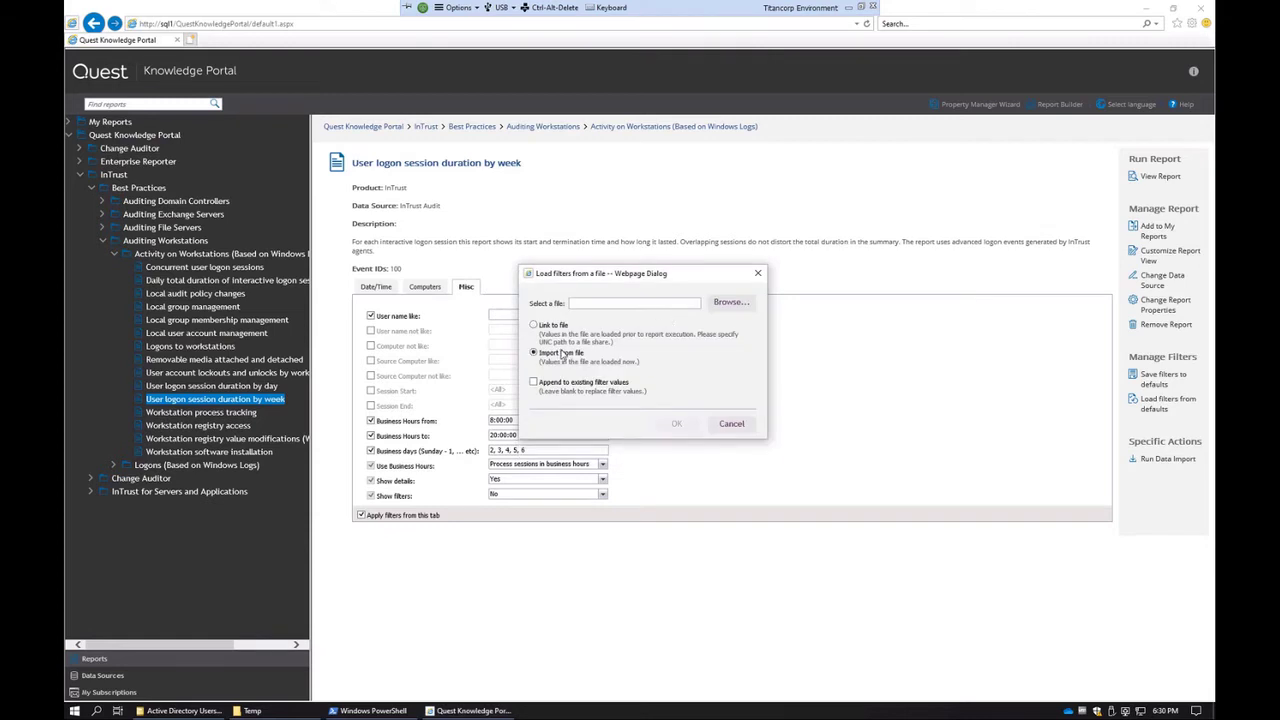
left_click(732, 303)
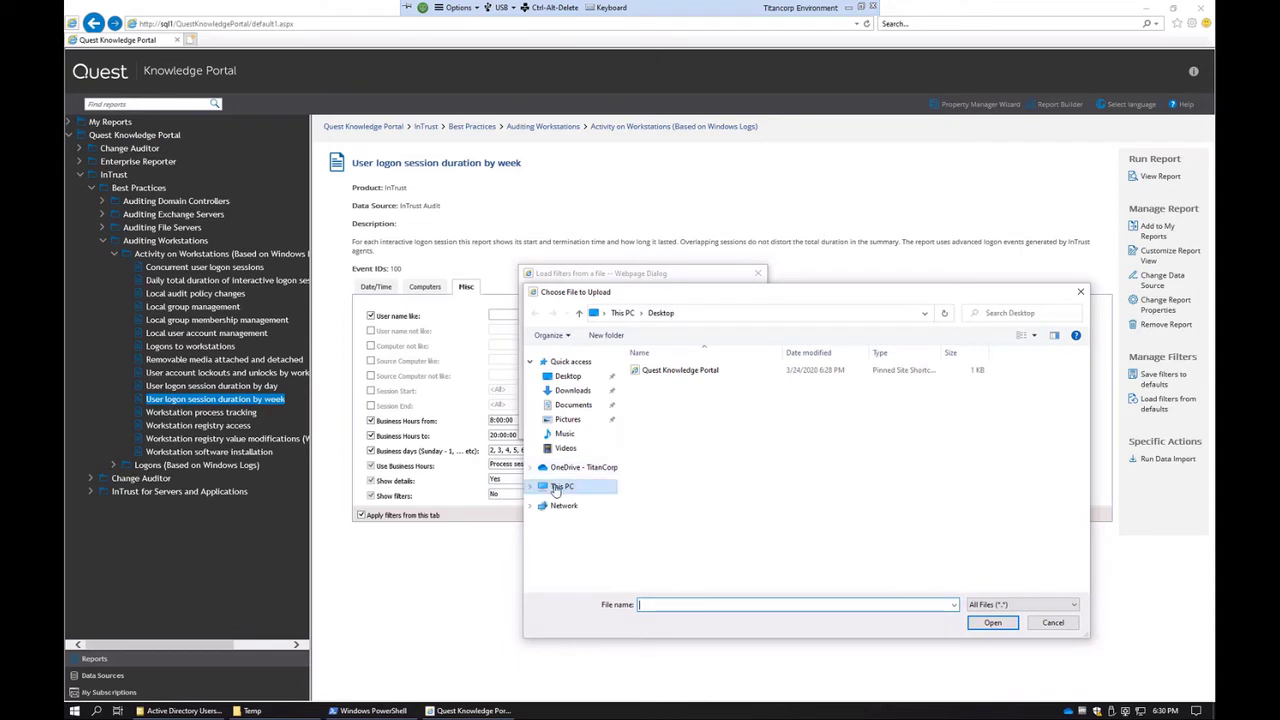
left_click(556, 488)
double_click(700, 508)
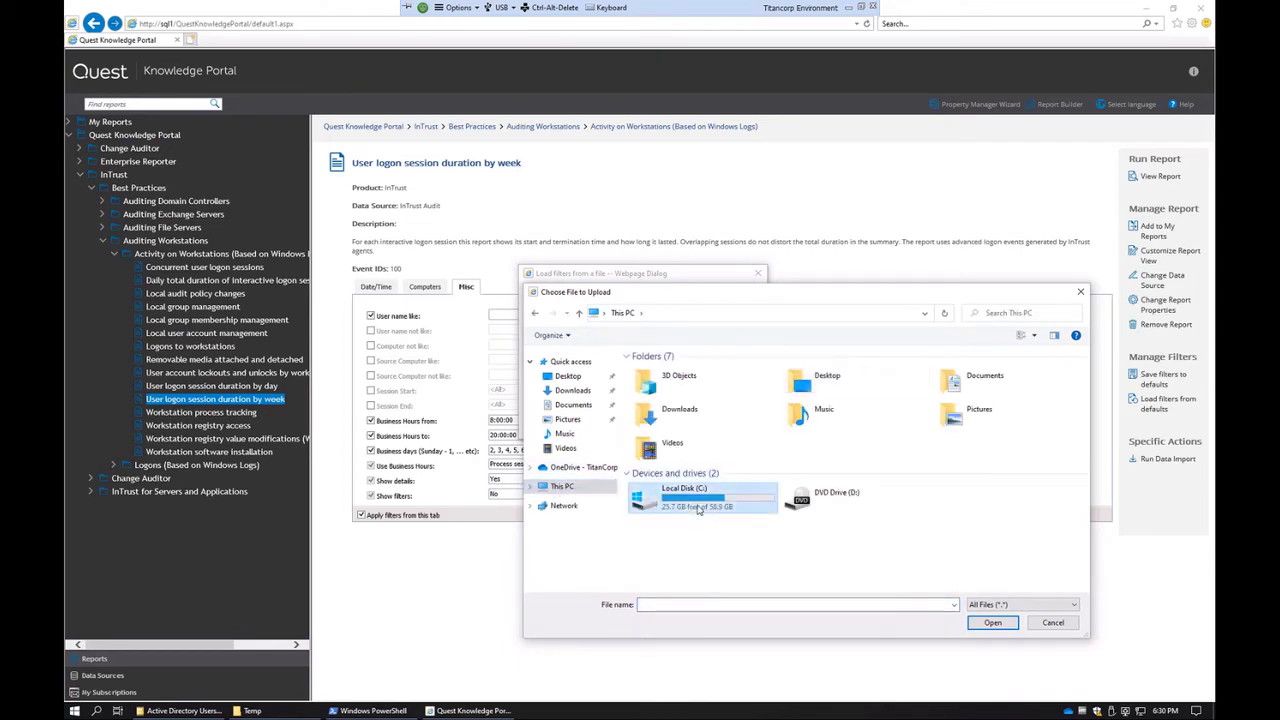
double_click(650, 421)
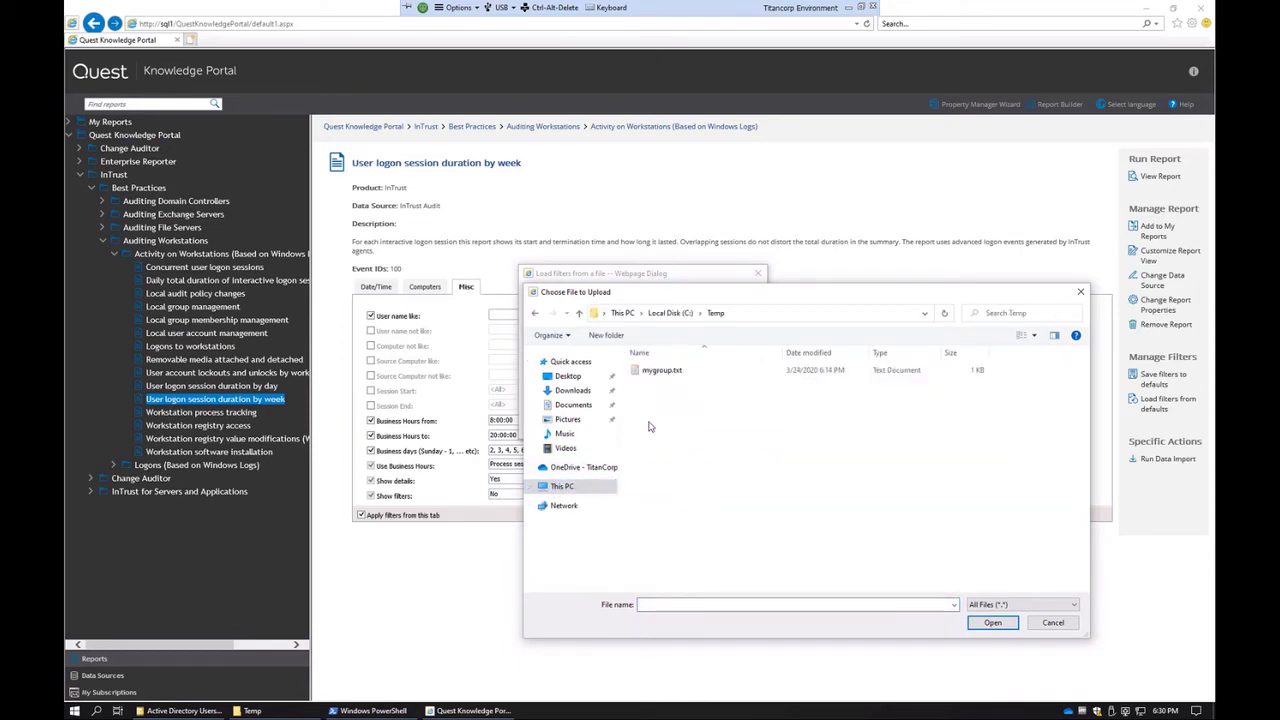
left_click(658, 371)
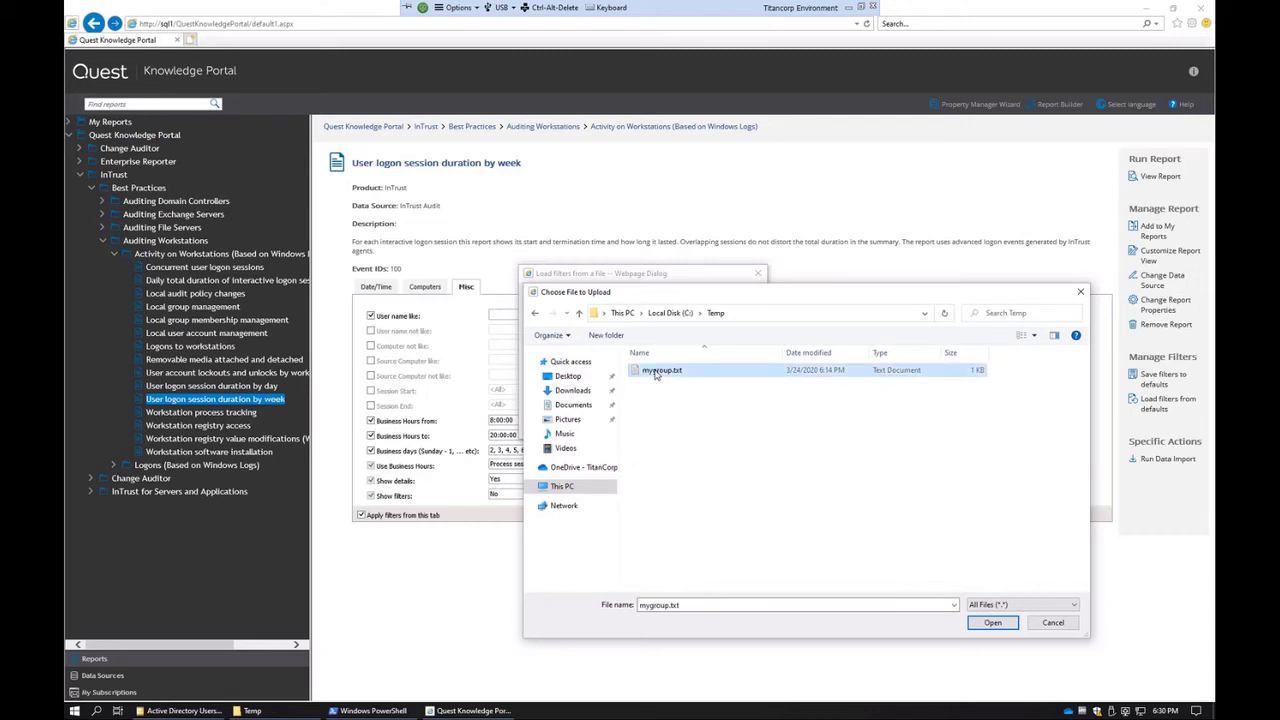
double_click(658, 371)
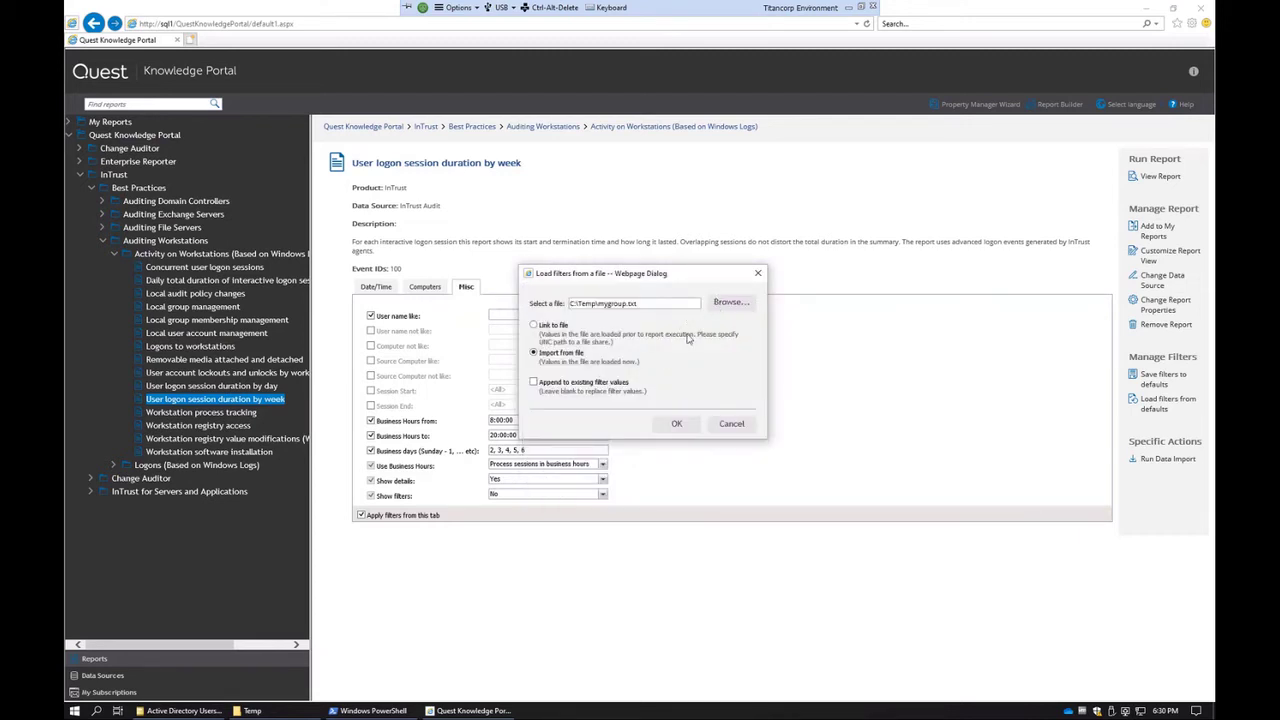
left_click(678, 425)
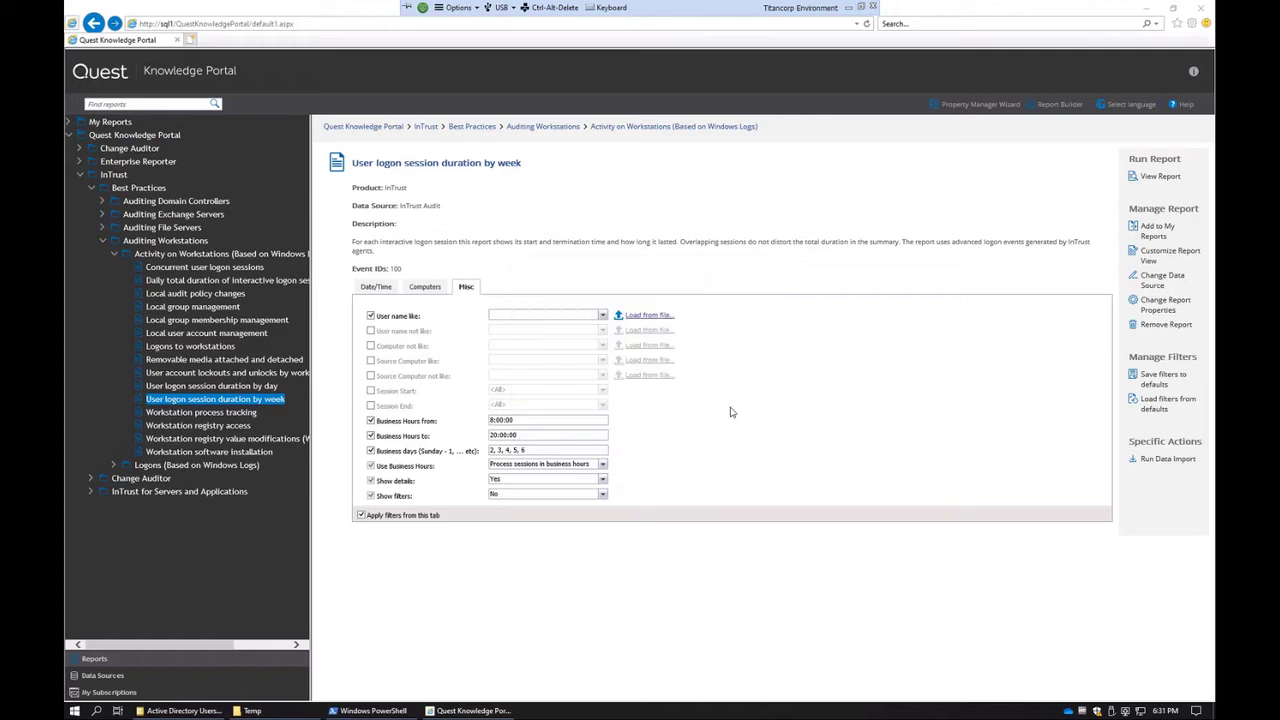
Check the imported user name list, run the report to review the detailed weekly sessions, and close it.
left_click(603, 316)
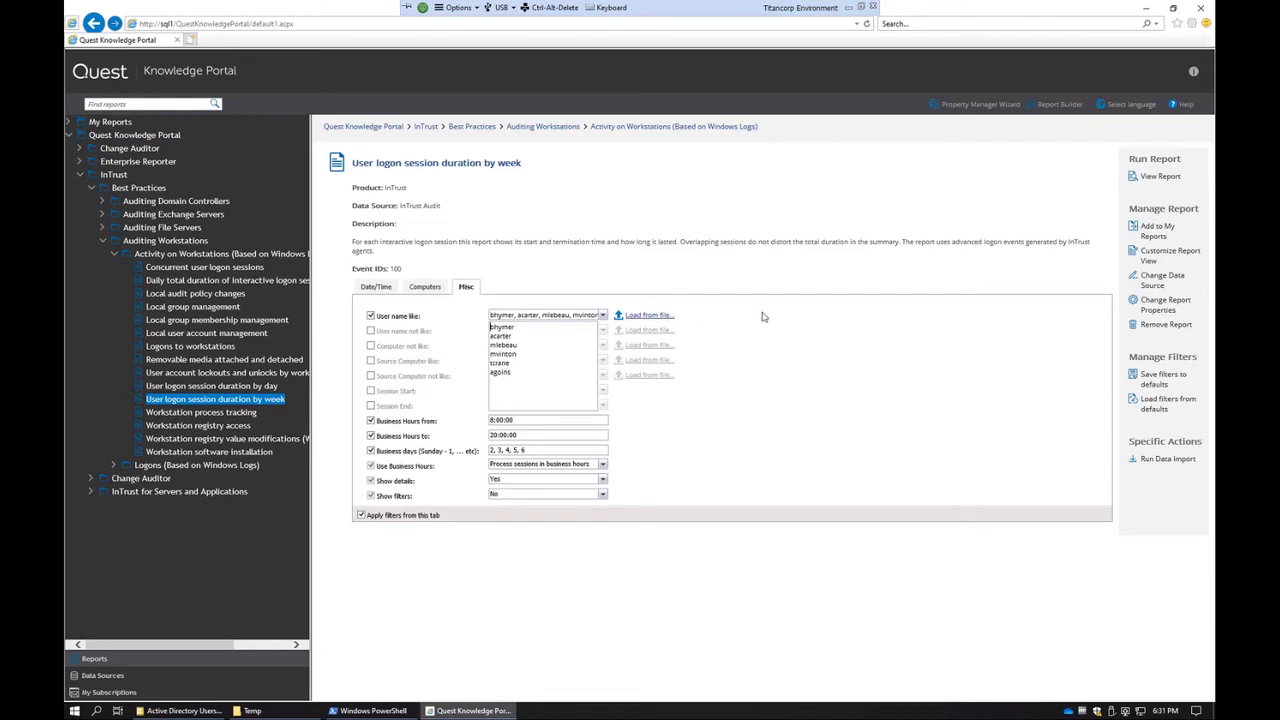
left_click(604, 316)
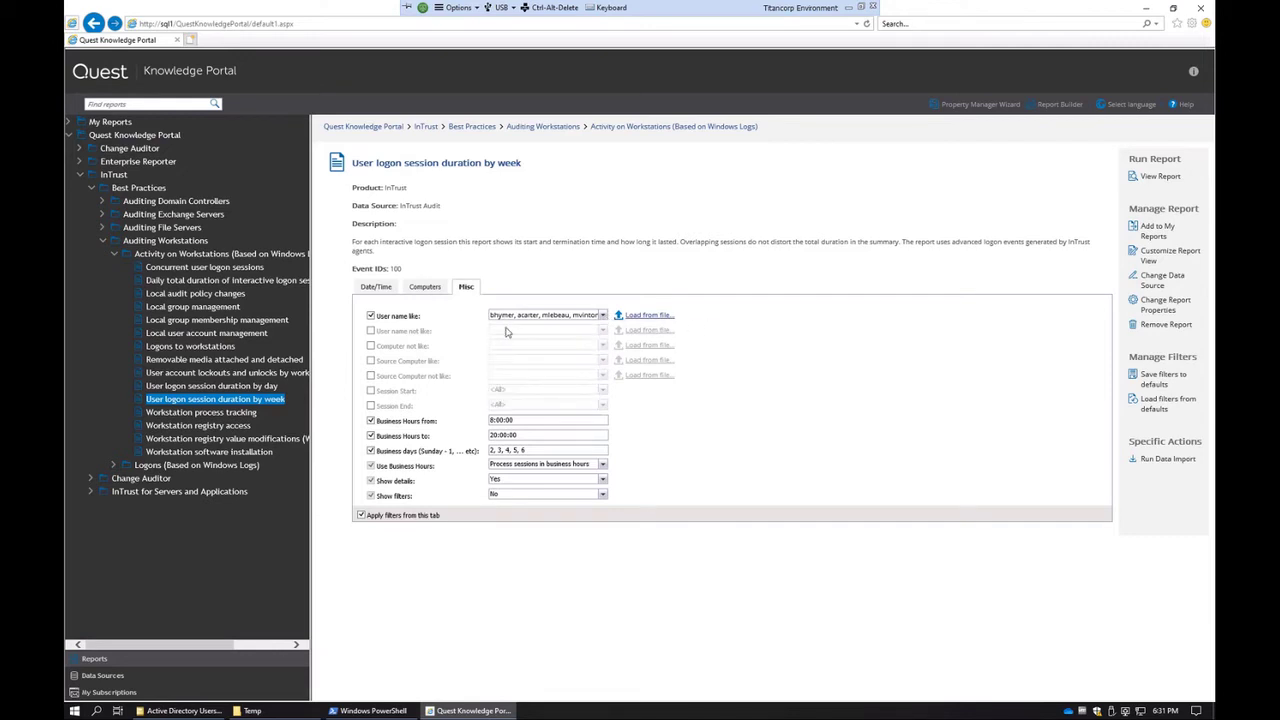
left_click(1158, 177)
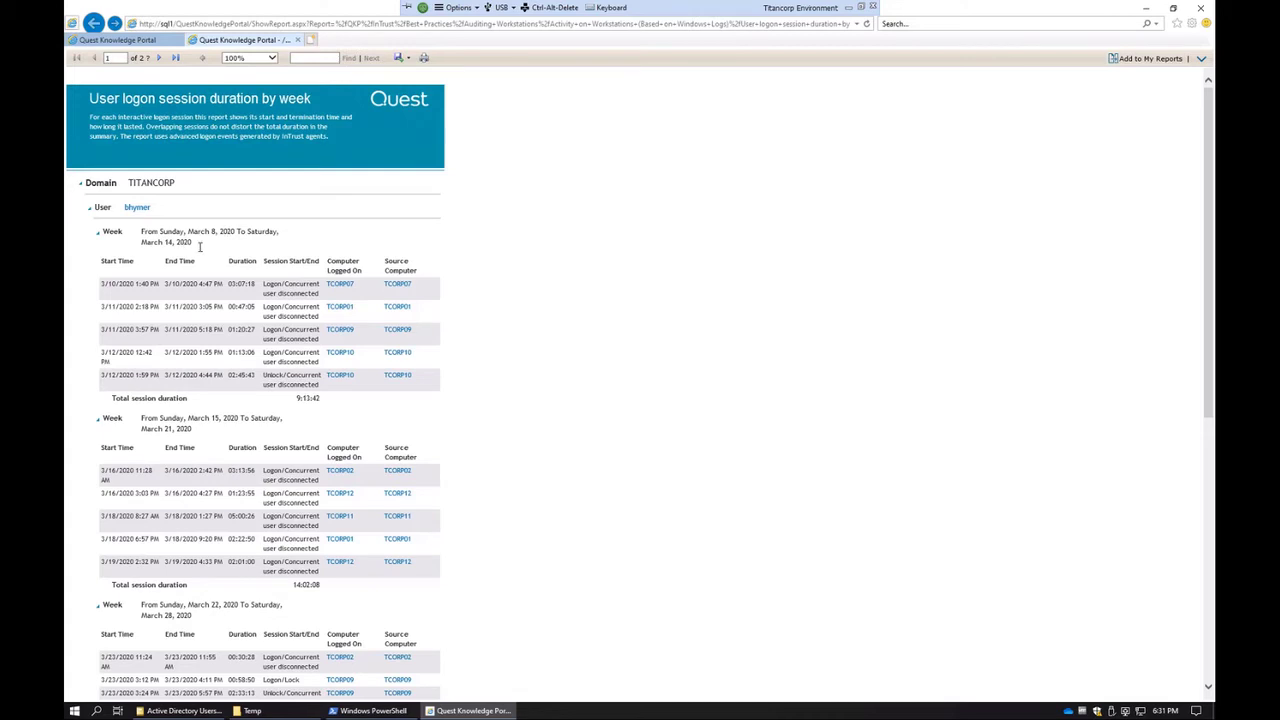
left_click(297, 41)
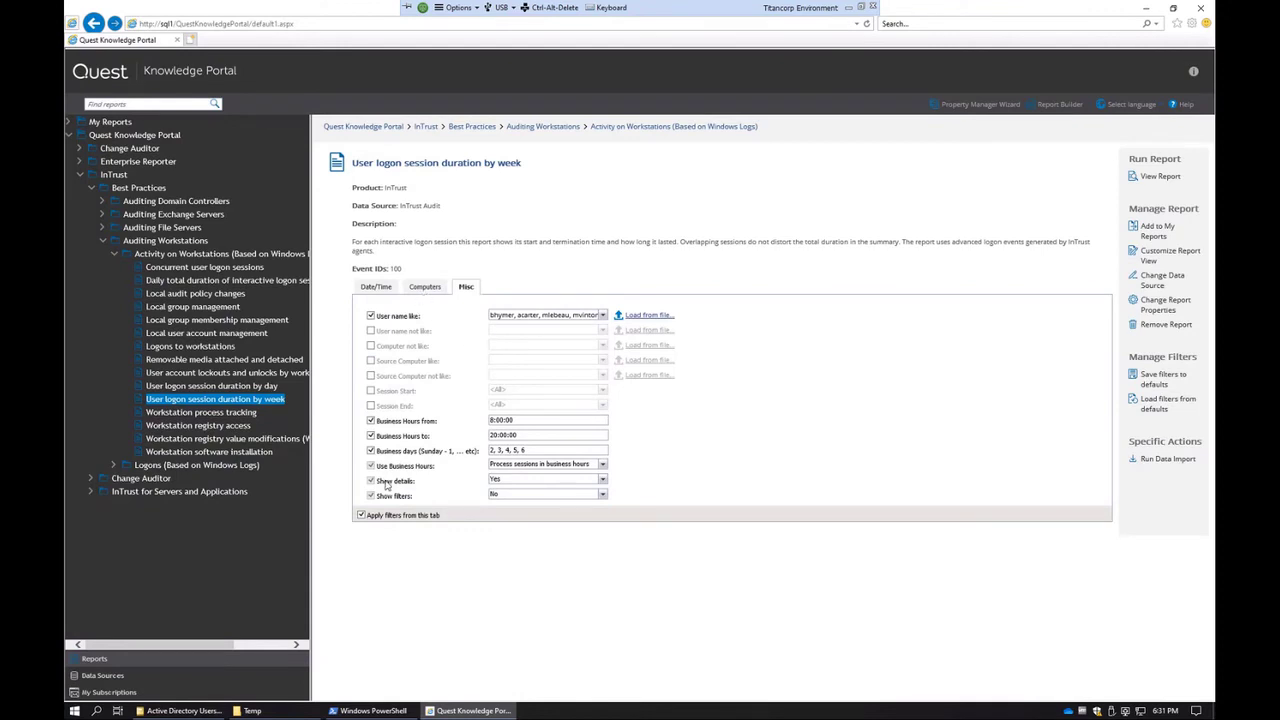
Set "Show details" to No and run the report again for weekly totals only.
left_click(603, 481)
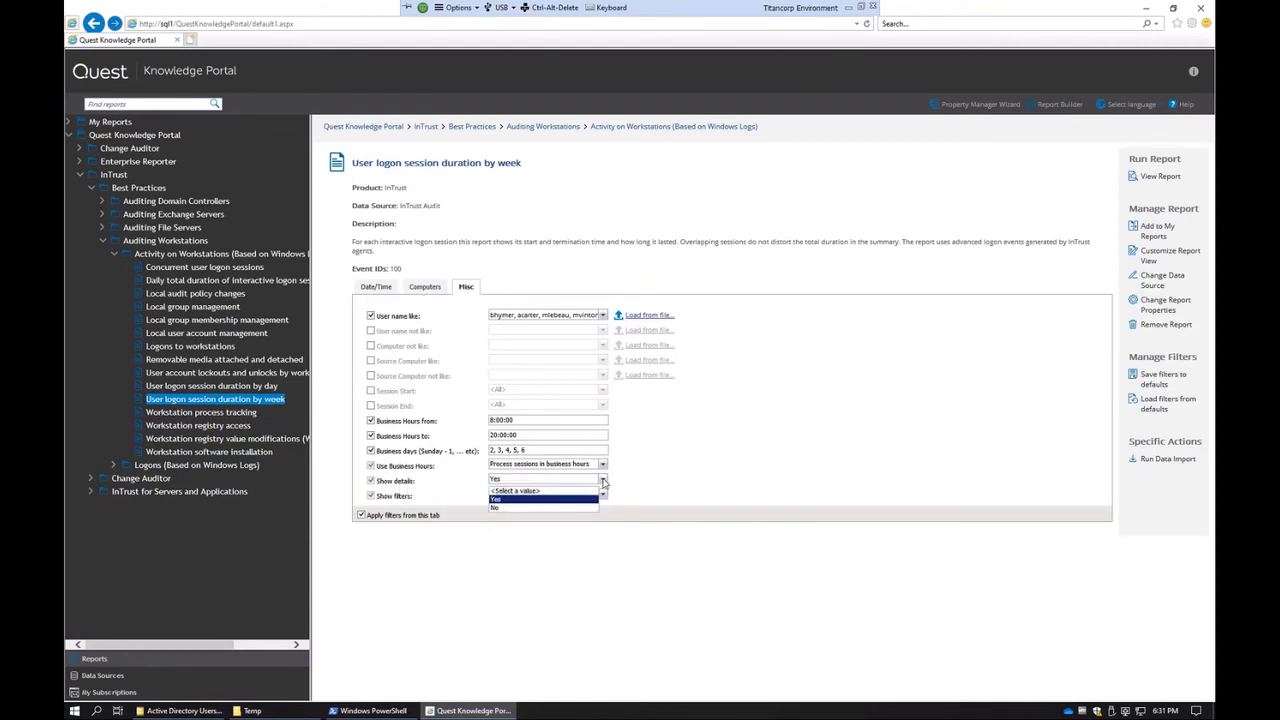
left_click(521, 507)
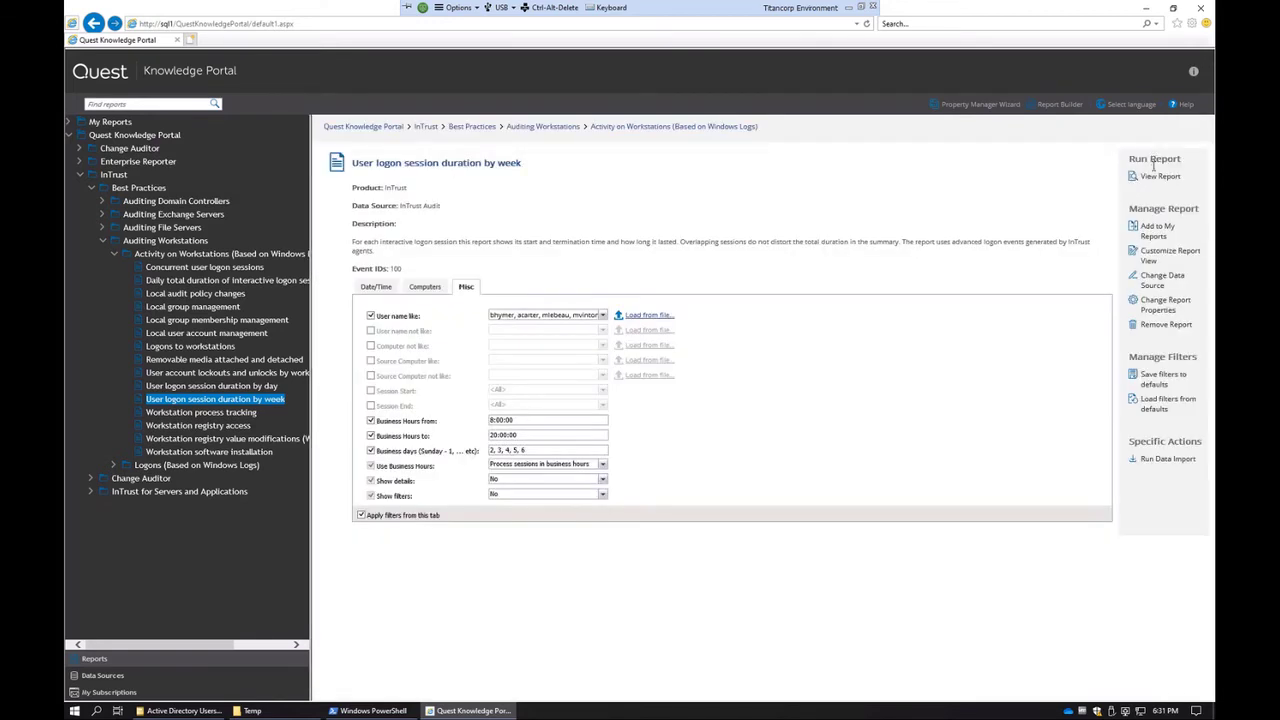
left_click(1152, 177)
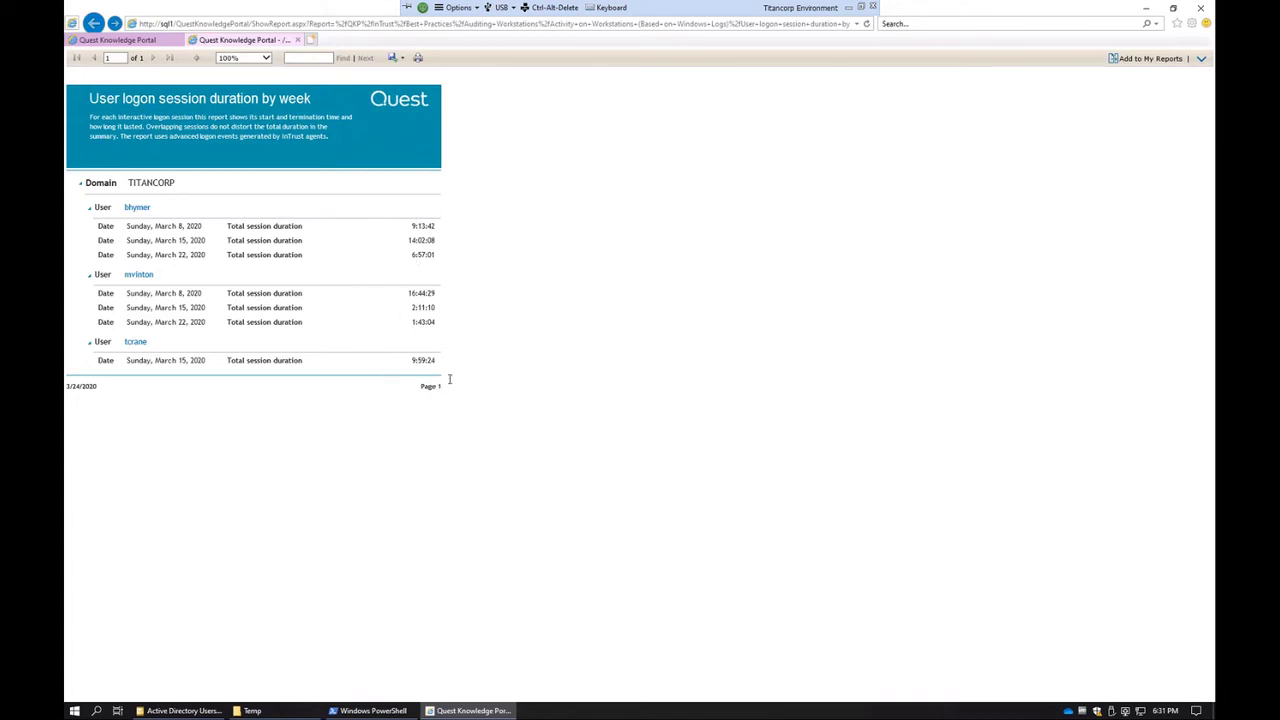
Export the report as a comma-delimited CSV file and open it in Excel.
left_click(394, 58)
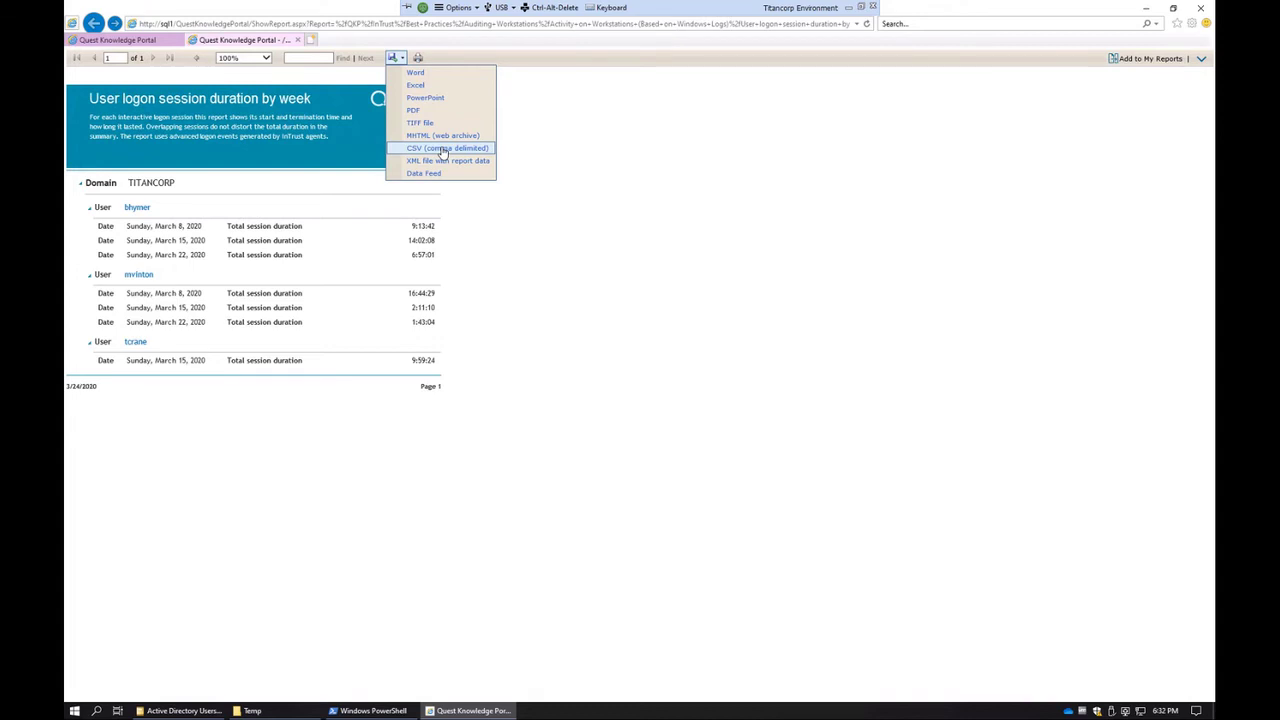
left_click(444, 150)
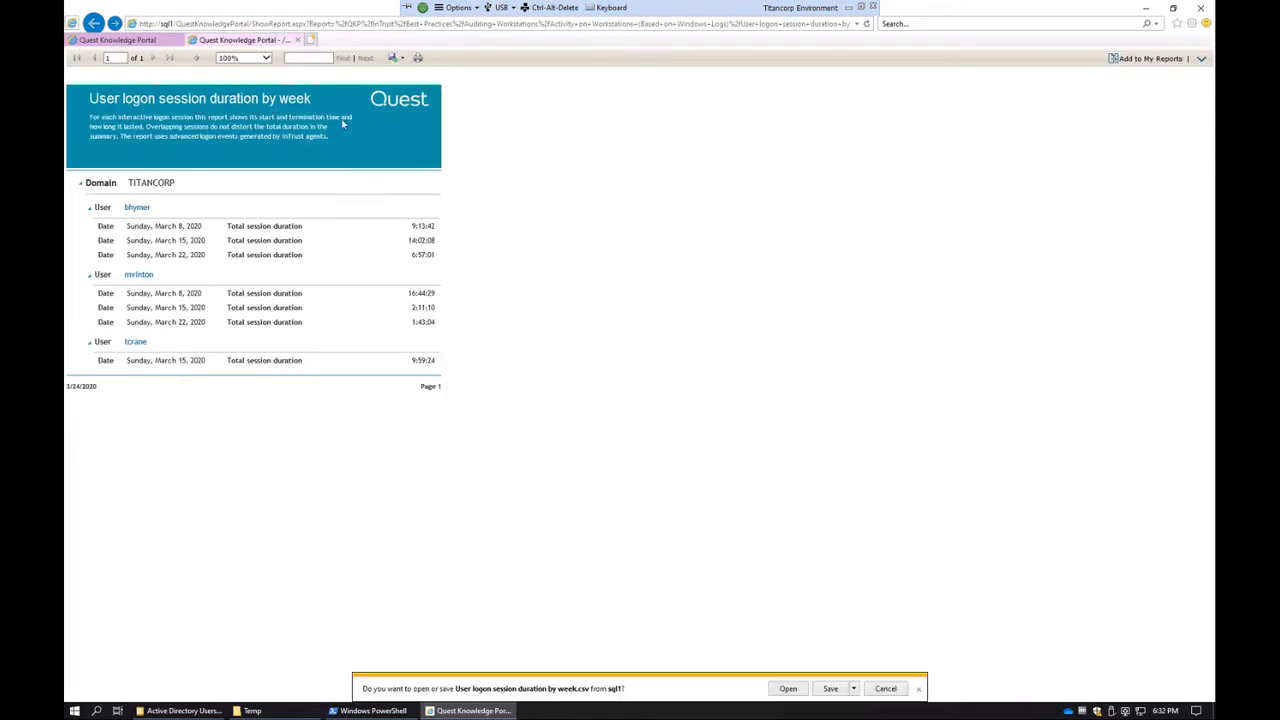
left_click(788, 689)
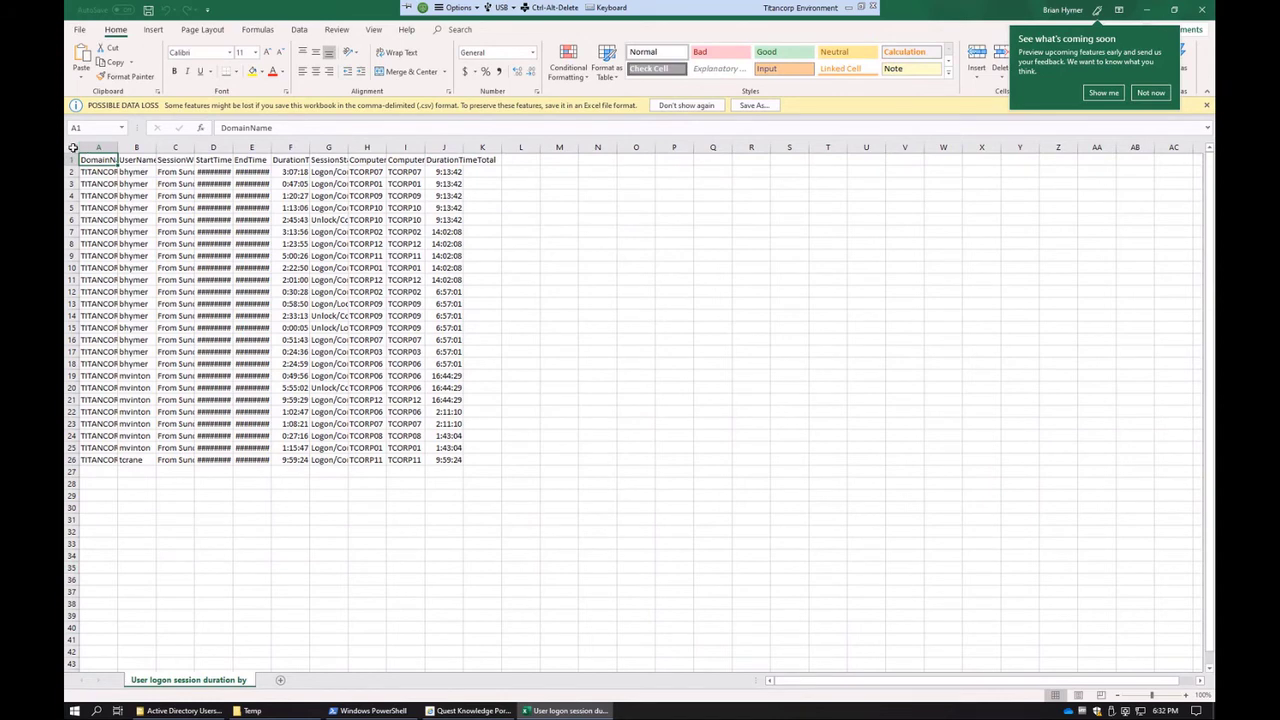
Autofit the width of all columns in the exported worksheet.
left_click(74, 148)
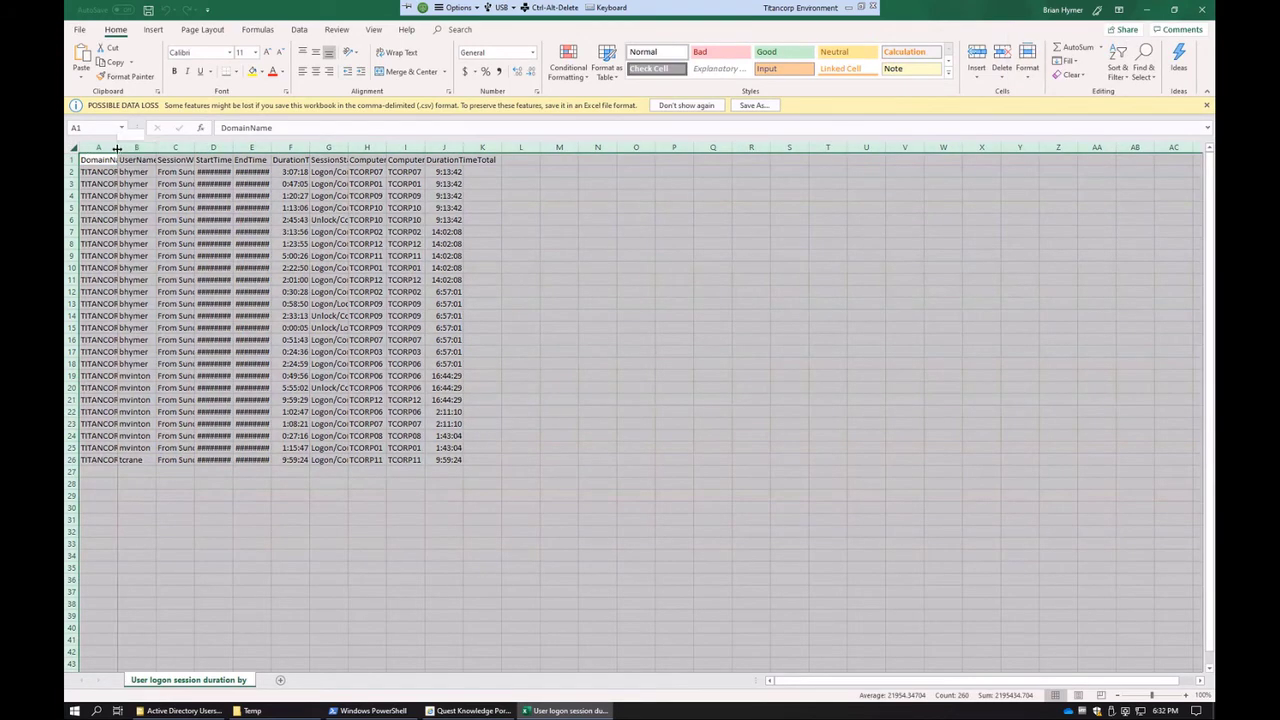
double_click(117, 148)
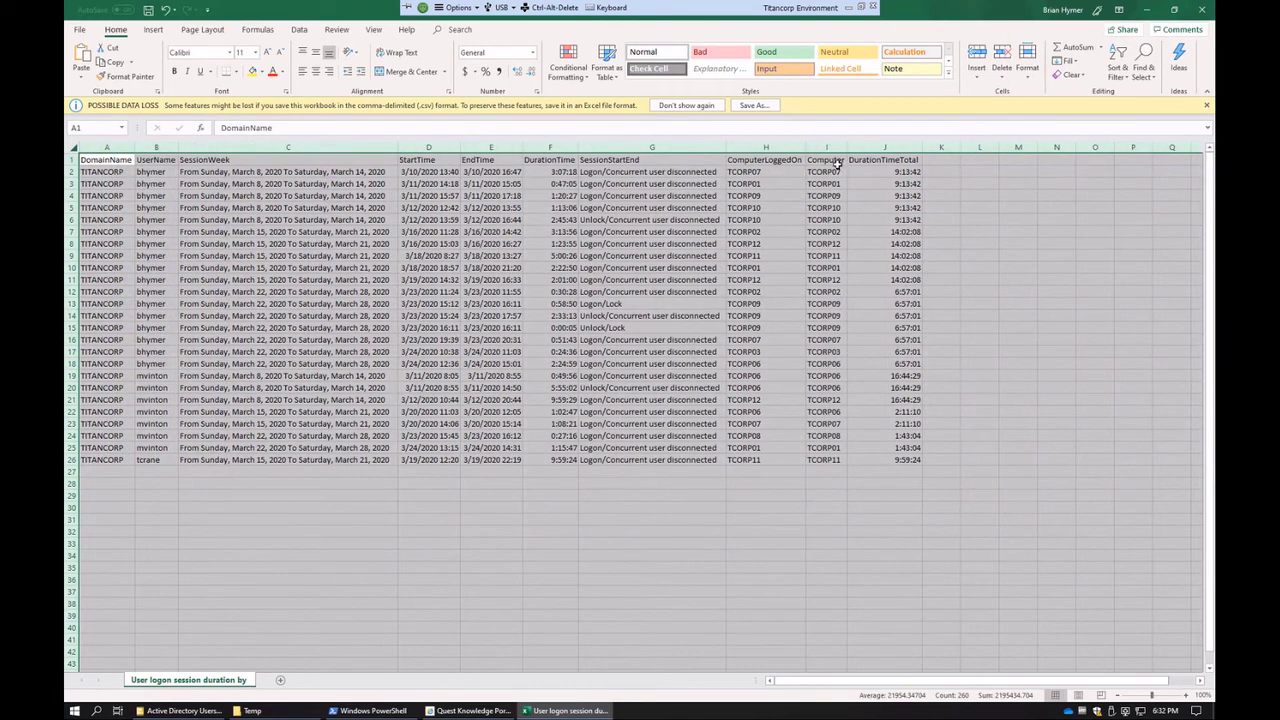
Turn on filtering for the header row of the exported logon session data, starting from the DurationTimeTotal heading.
left_click(898, 165)
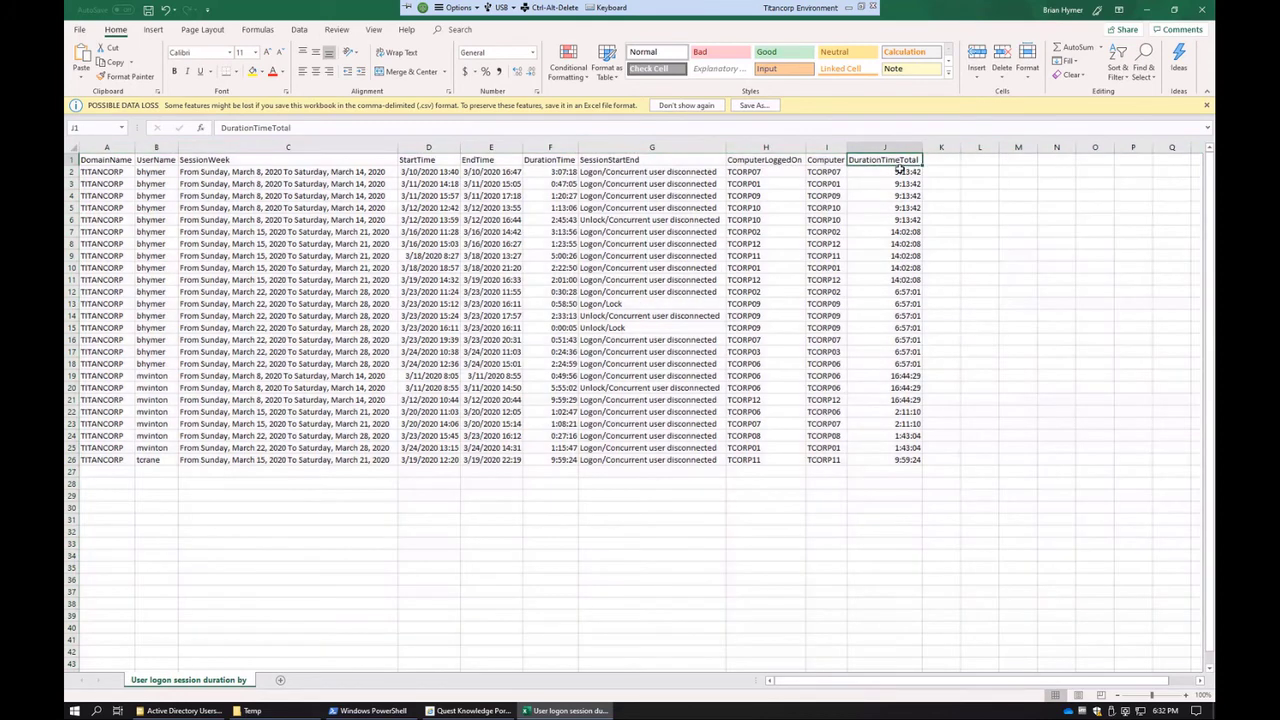
left_click(299, 29)
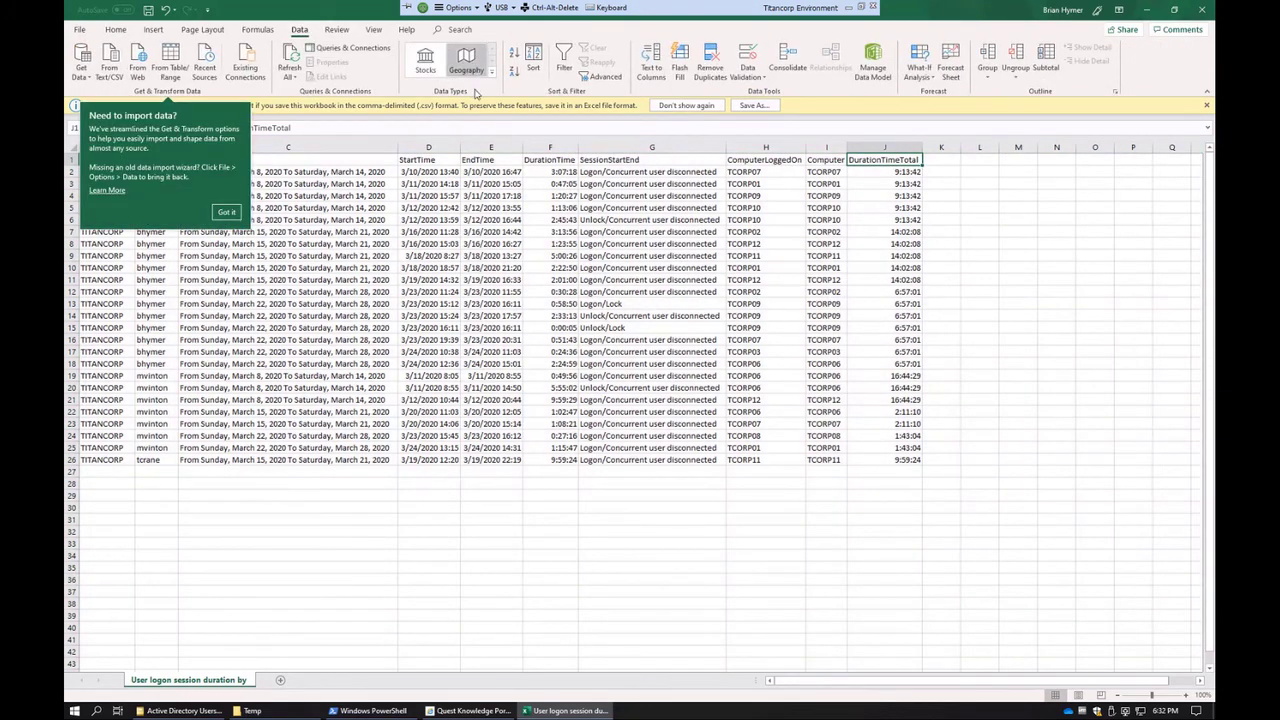
left_click(564, 62)
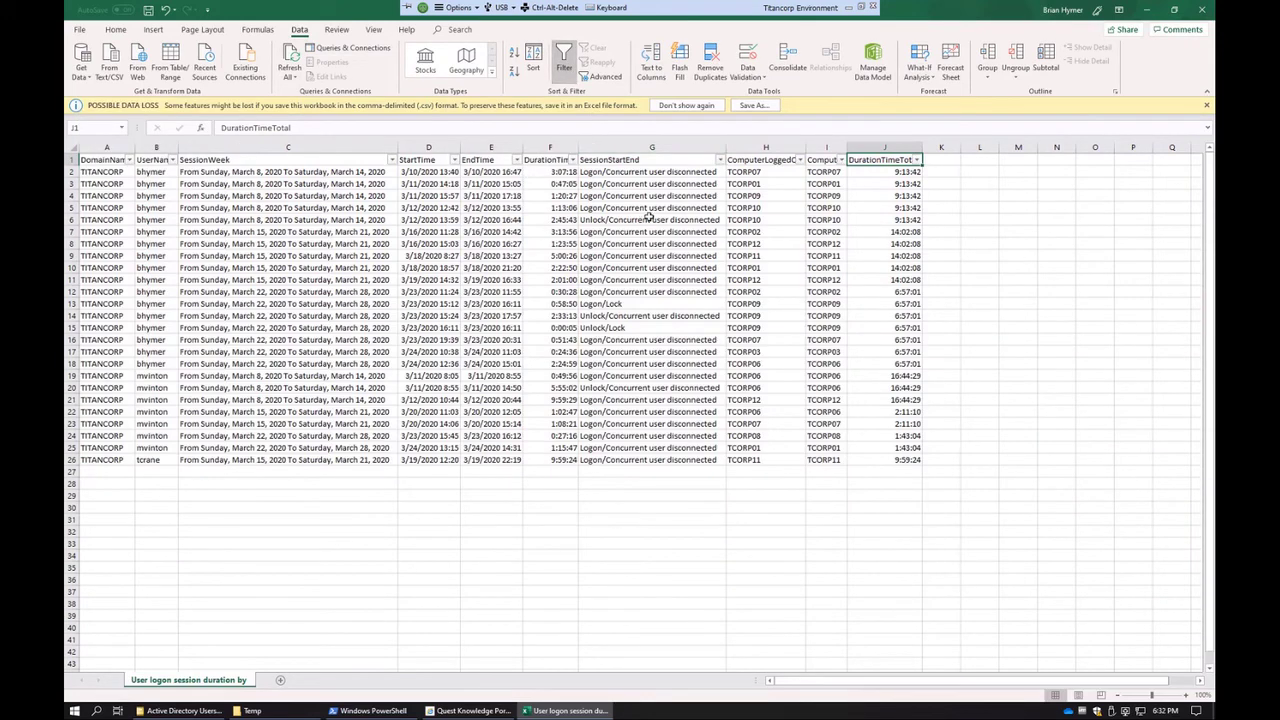
Filter DurationTimeTotal to show only rows where the value is less than 08:00:00, and minimize the workbook to return to the report.
left_click(917, 161)
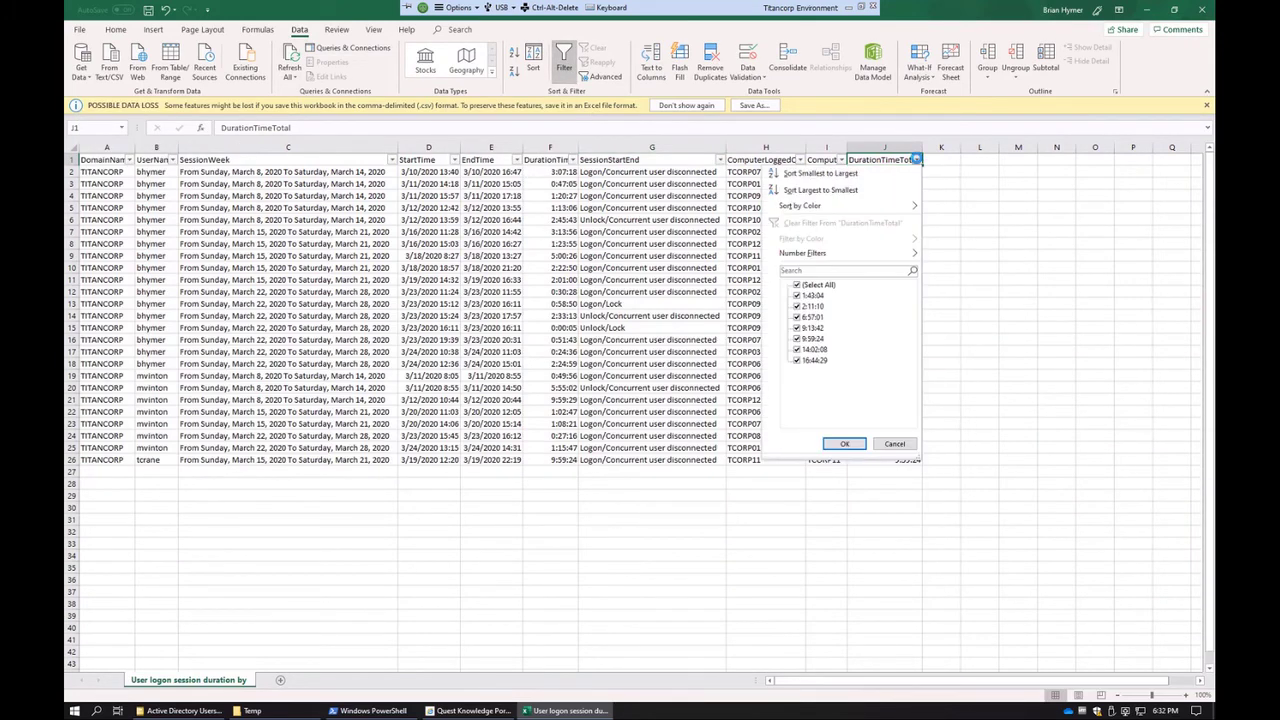
mouse_move(805, 256)
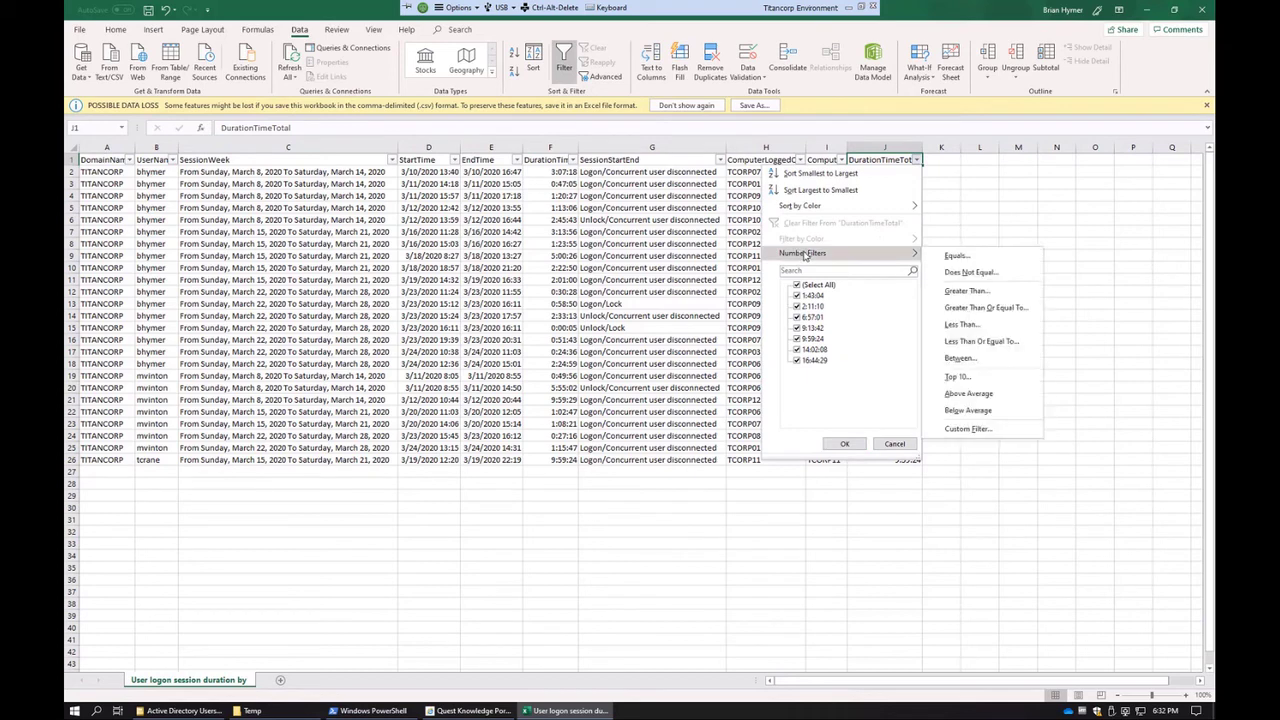
left_click(956, 326)
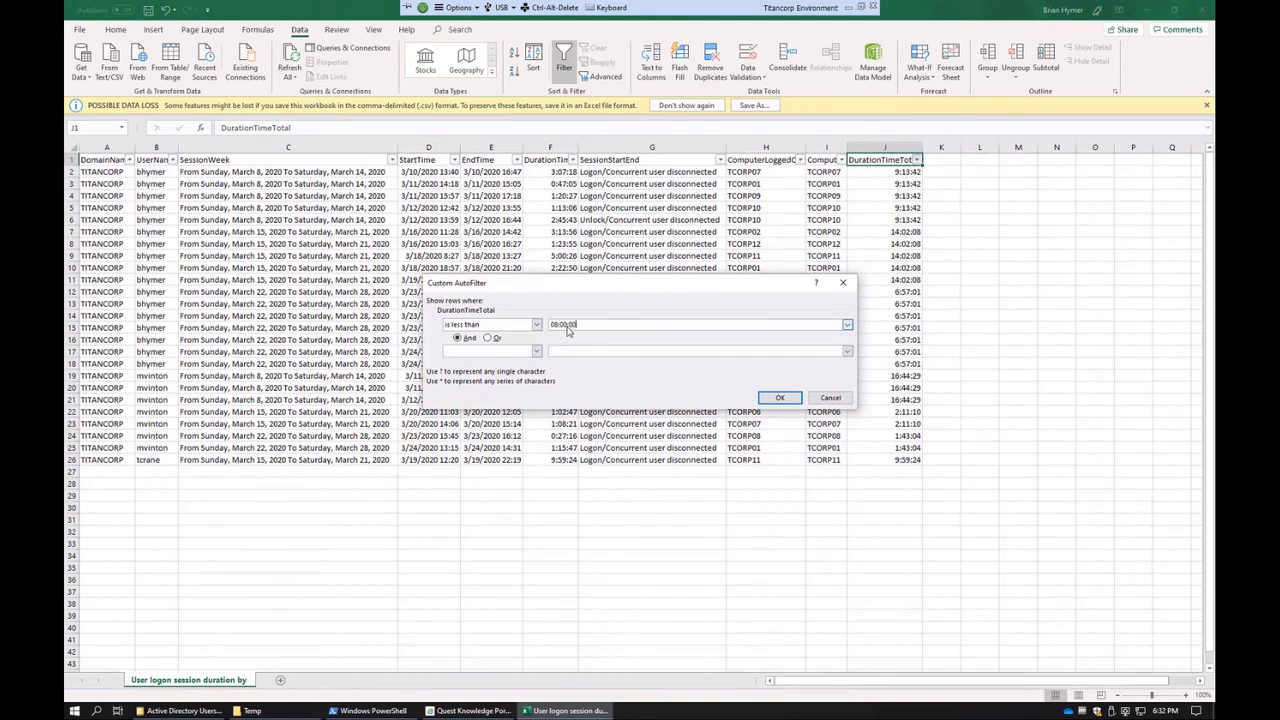
left_click(774, 398)
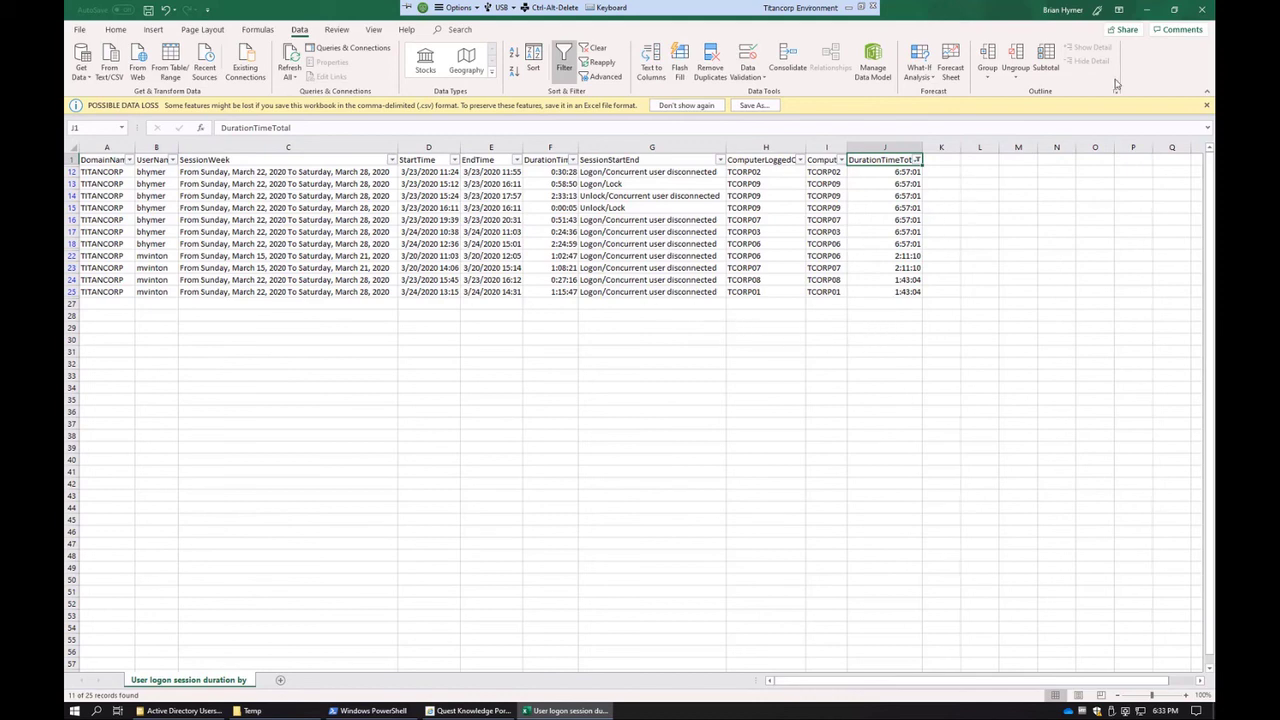
left_click(1146, 9)
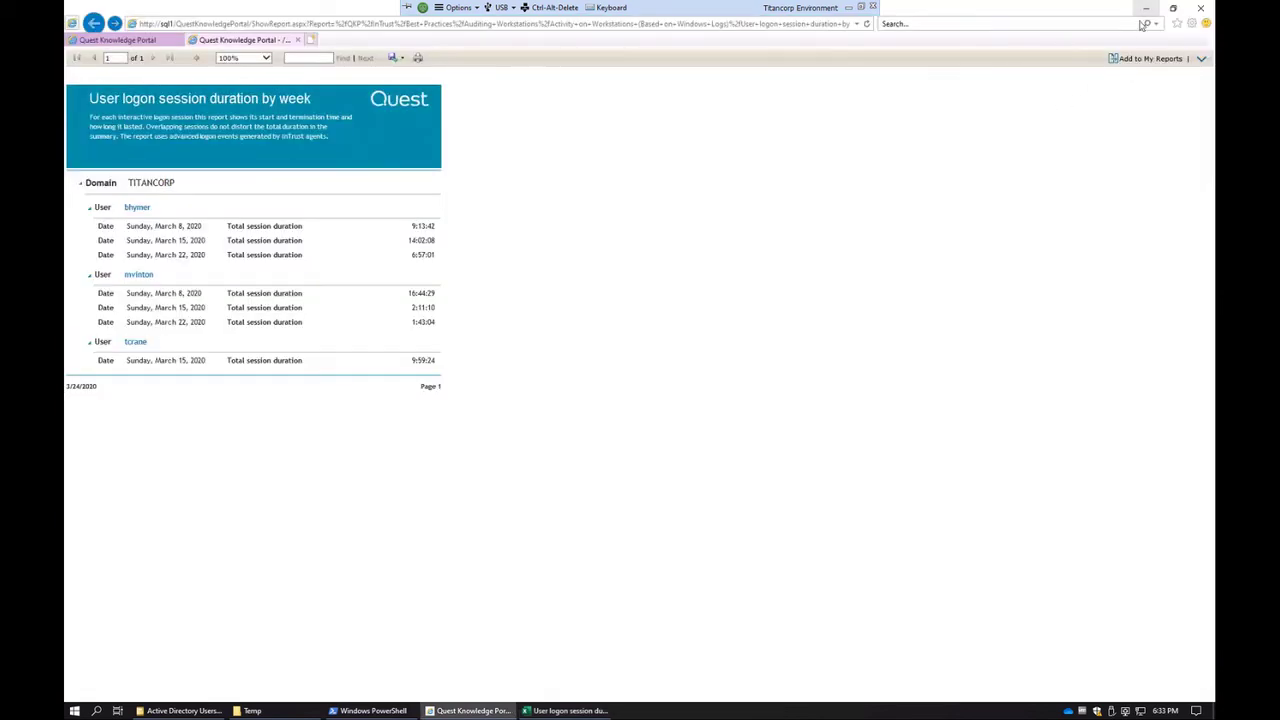